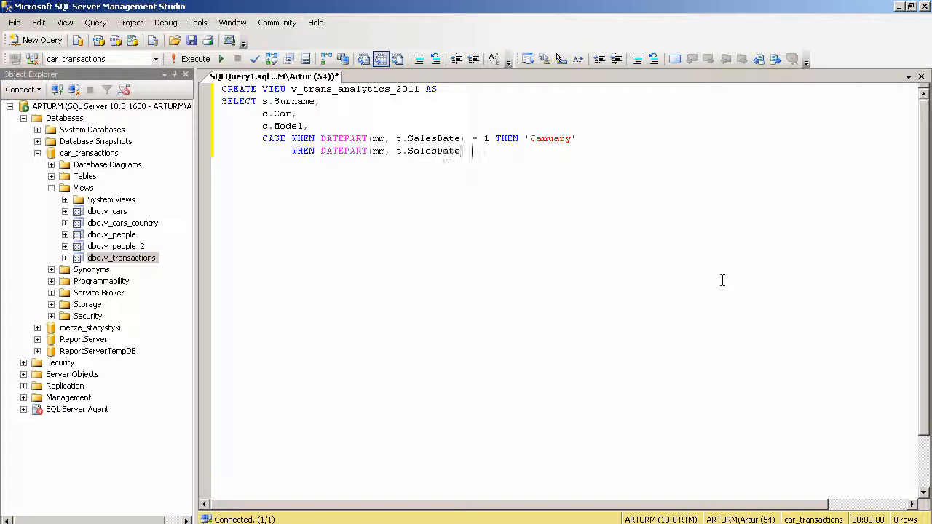
Step: Complete the CASE branches on DATEPART(mm, t.SalesDate) that return 'February' for 2 and 'March' for 3
text(= 2 THEN 'Februa)
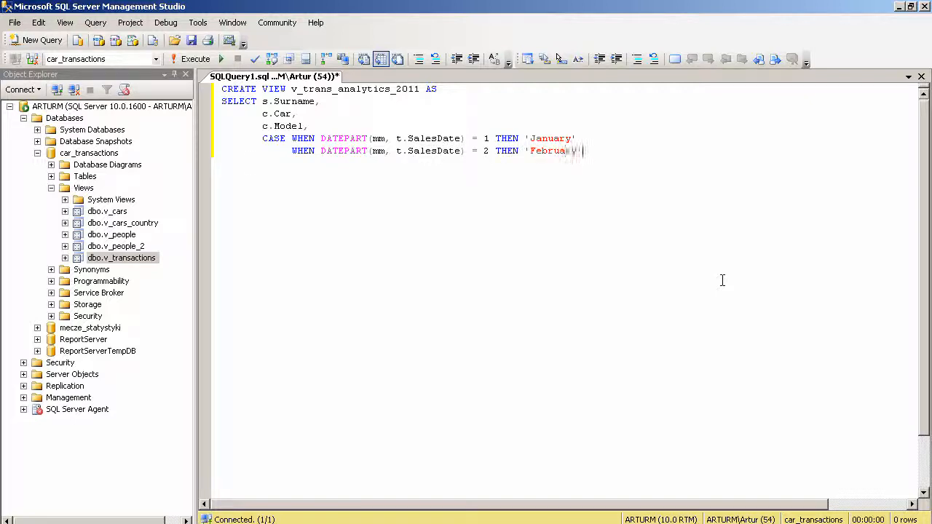
text(ry')
key(Return)
text(WHEN DATEPA)
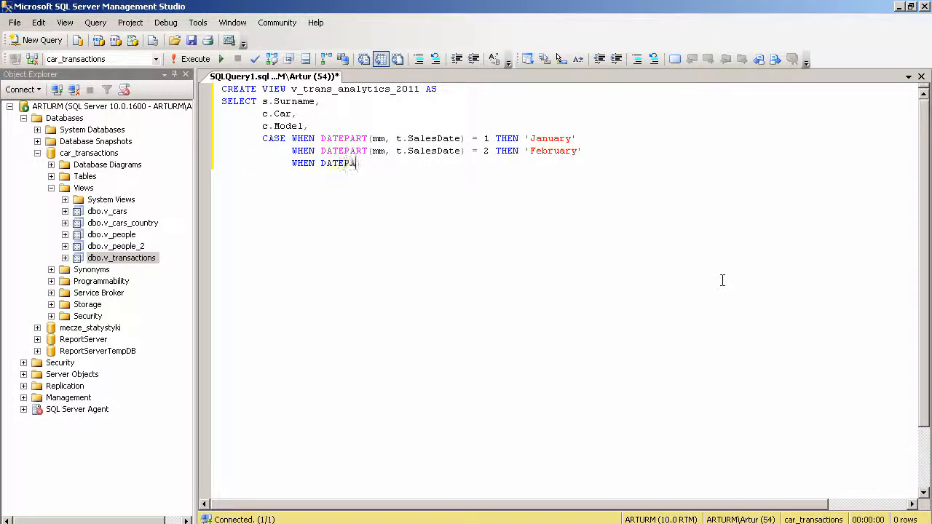
text(RT(mm, t.SalesDate) = 3 THEN 'March)
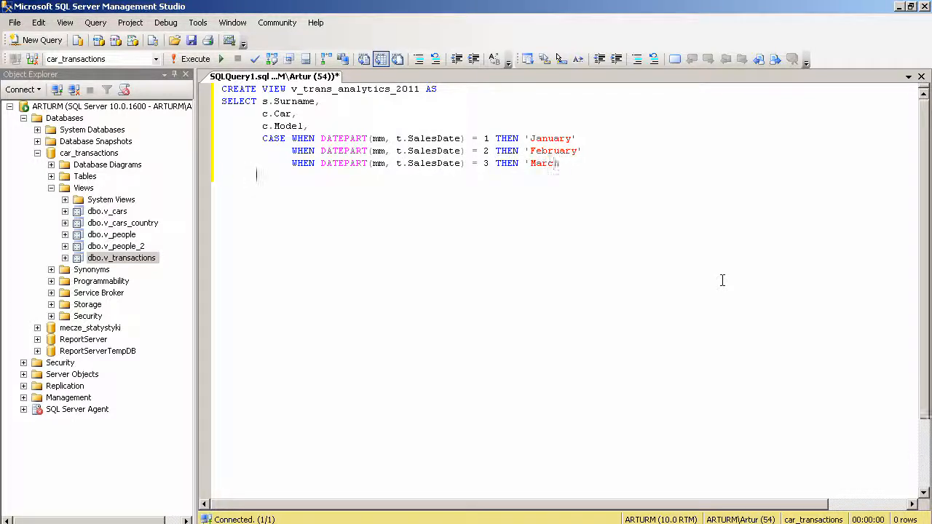
Step: Add WHEN DATEPART(mm, t.SalesDate) branches to the CASE expression returning 'April' for 4 and 'May' for 5
text(EPART(mm, t.SalesDate) =)
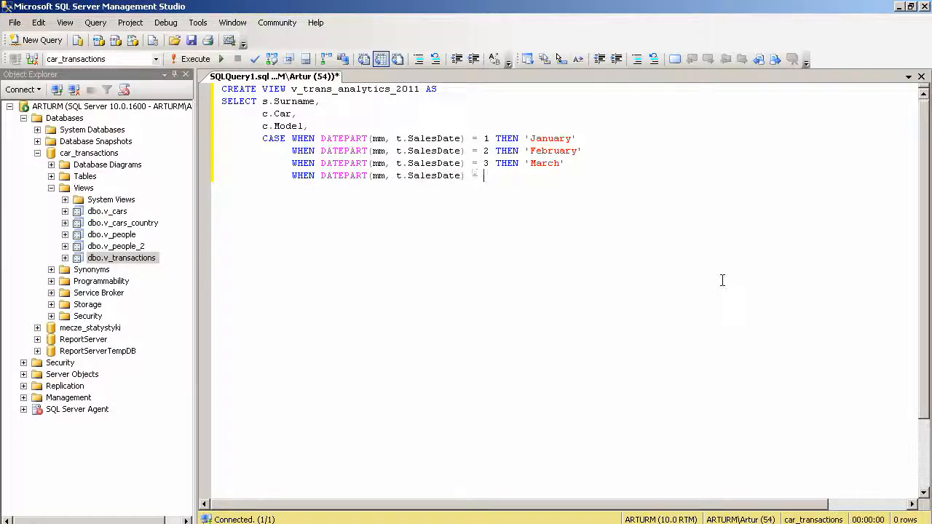
text( 4 THEN 'April')
key(Return)
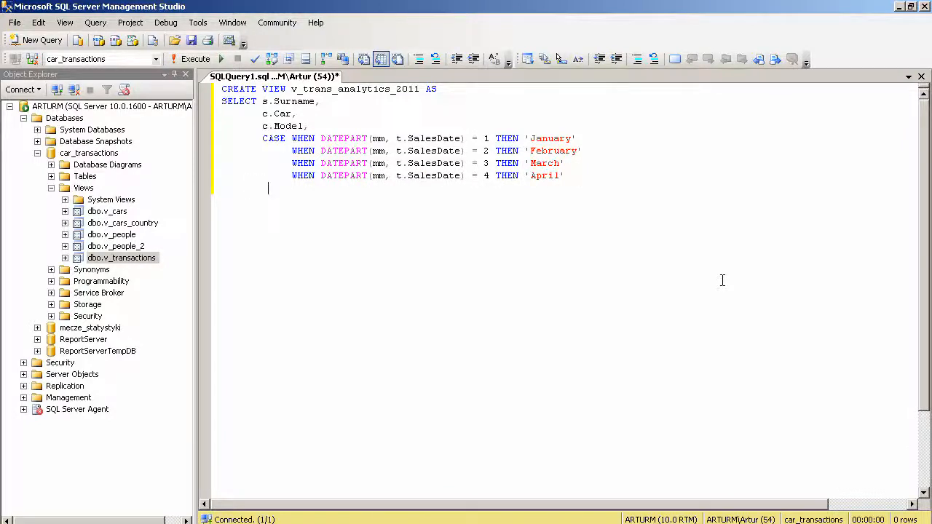
text(WHEN DATEPART(mm)
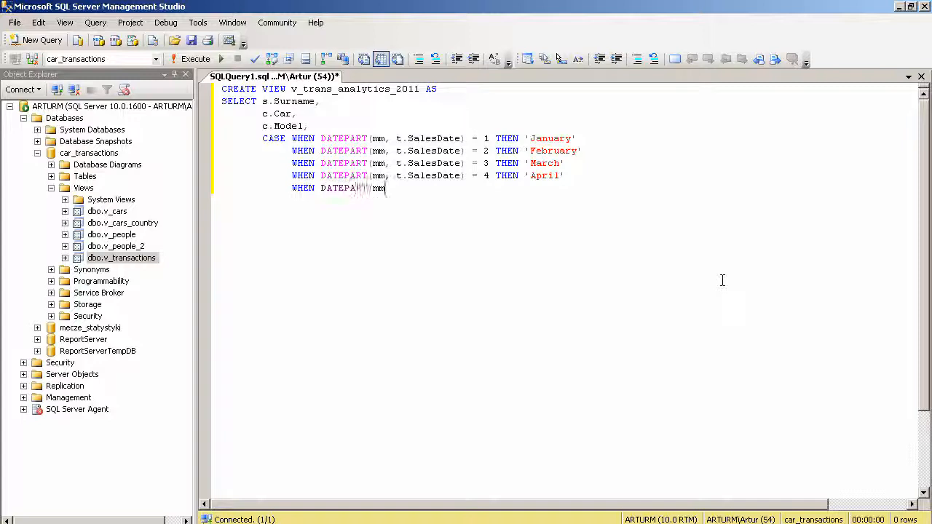
text(, t.SalesDate) = 5 )
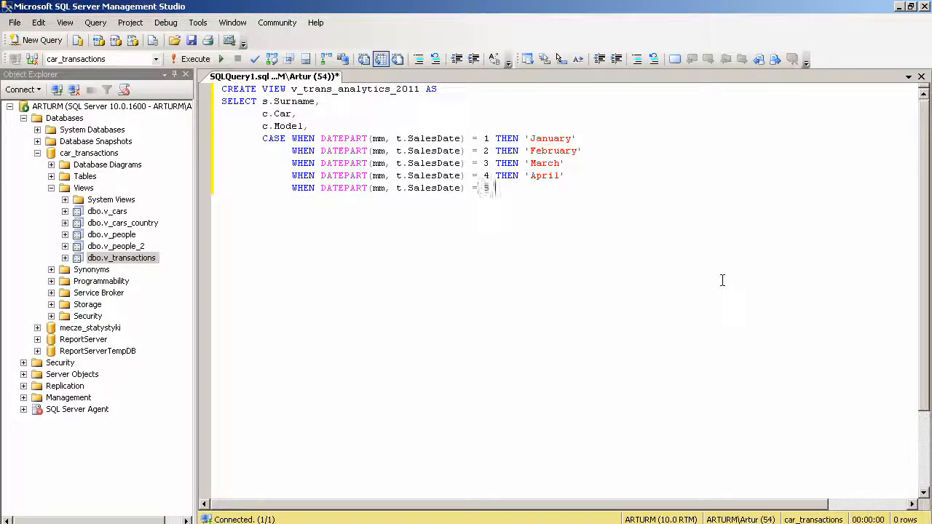
text(THEN 'May')
key(Return)
Step: Add WHEN DATEPART(mm, t.SalesDate) branches to the CASE expression returning 'June' for 6 and 'July' for 7
text(W)
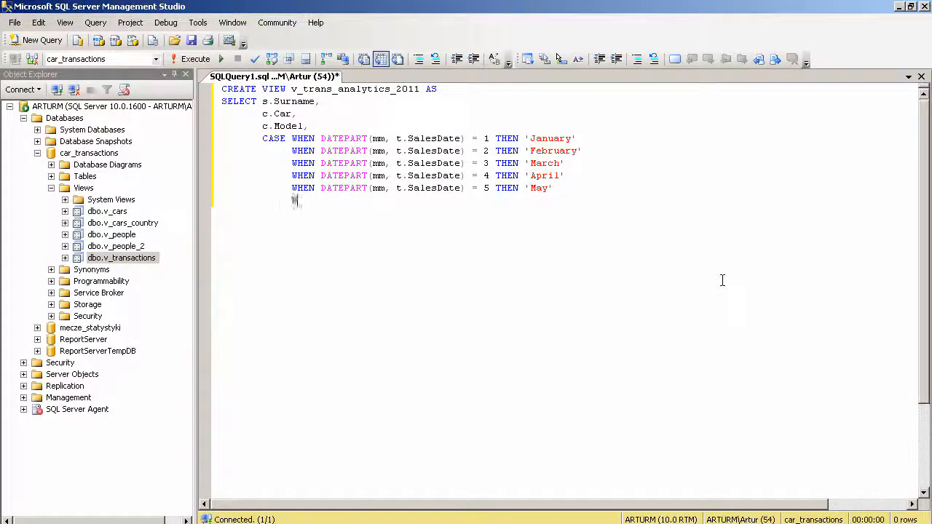
text(HEN DATEPART(mm, t.SalesDate) = 6 THEN)
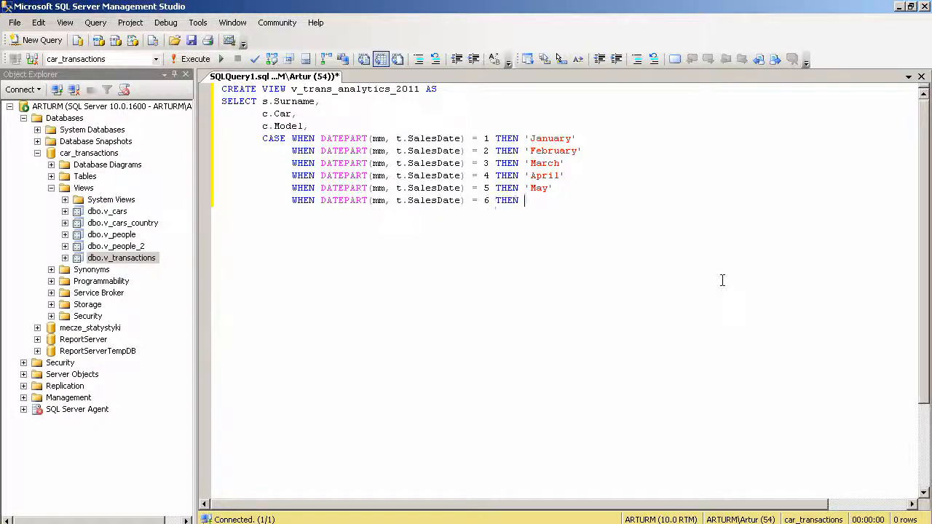
text(e')
key(Return)
text(WHEN DATEPART(mm, t.Sale)
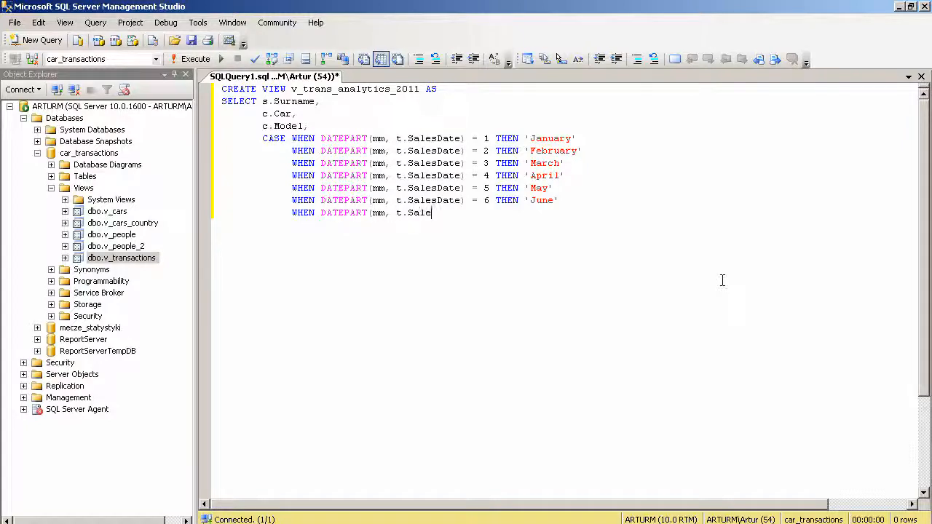
text(sDate) = 7 THEN 'Ju)
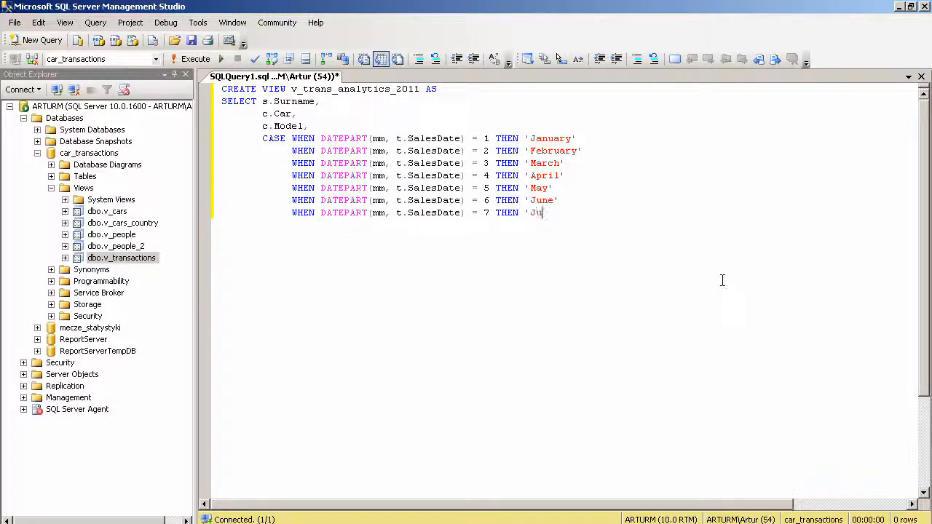
text(ly')
key(Return)
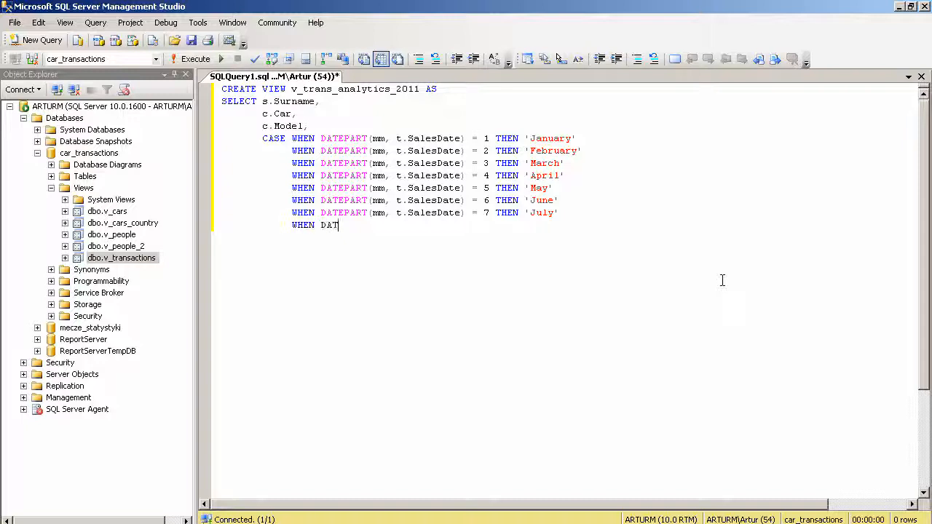
Step: Add WHEN DATEPART(mm, t.SalesDate) branches to the CASE expression returning 'August' for 8 and 'September' for 9
text(WHEN DATEPART(mm, t.SalesDa)
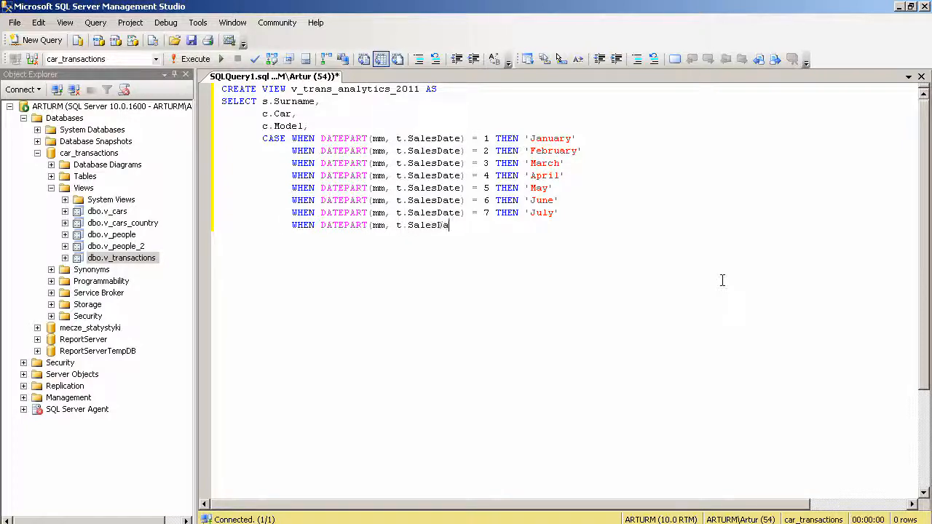
text(te) = 8 THEN 'August')
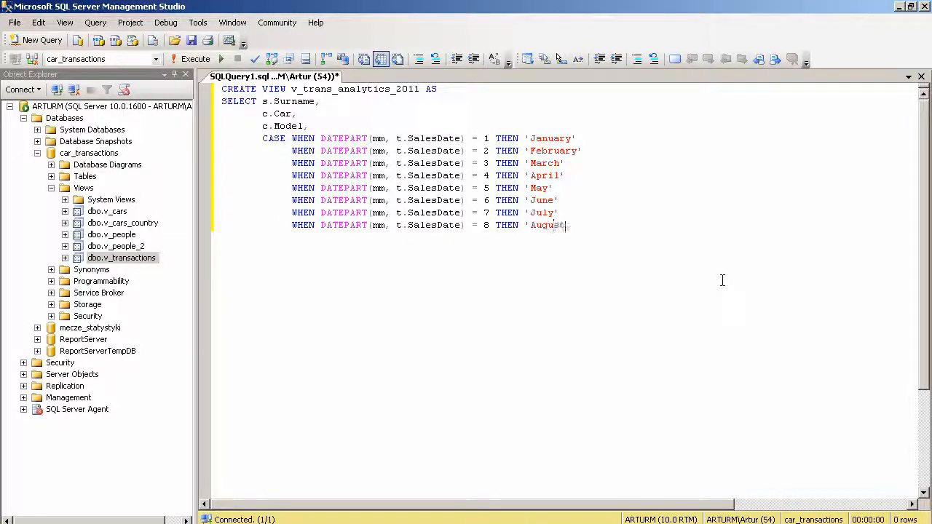
key(Return)
text(WHEN DATE)
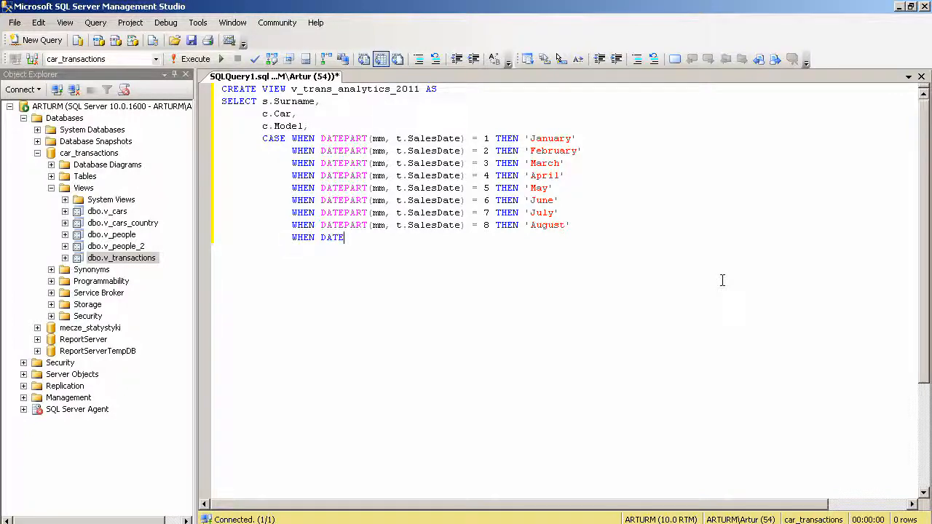
text(PART(mm, t.SalesDate)
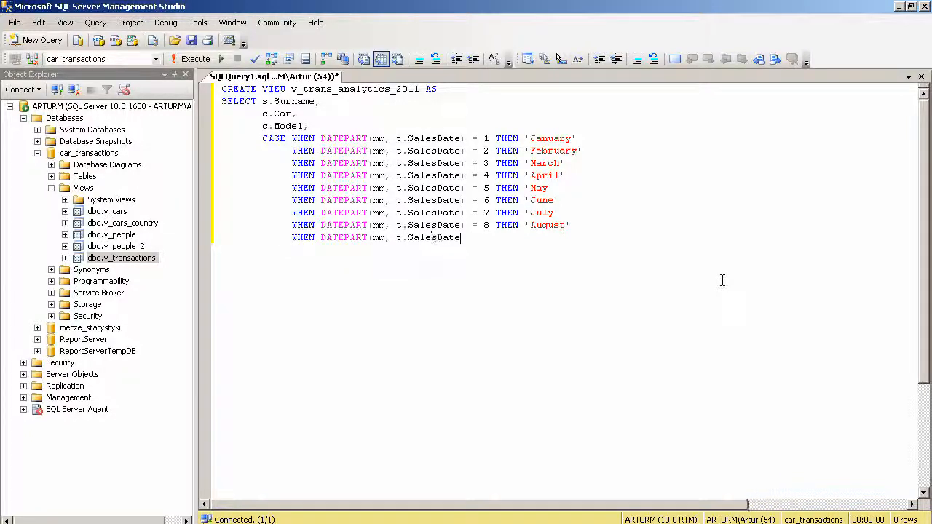
text() = 9 THEN 'September')
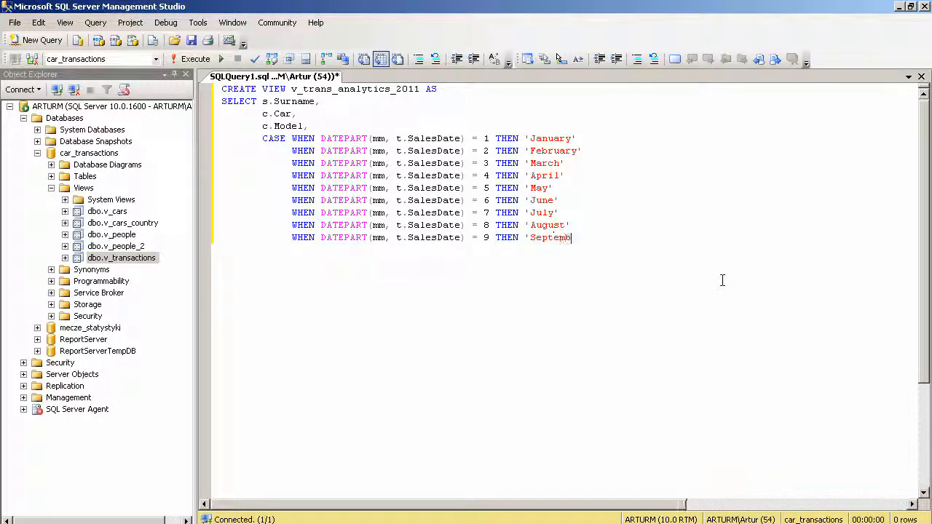
key(Return)
Step: Add WHEN DATEPART(mm, t.SalesDate) branches to the CASE expression returning 'October' for 10 and 'November' for 11
text(WHEN DAT)
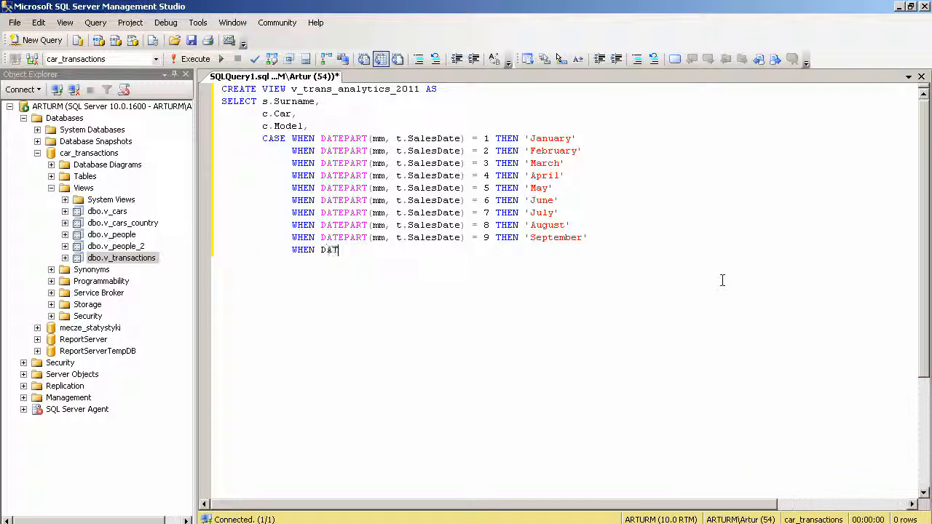
text(EPART(mm, t.SalesDa)
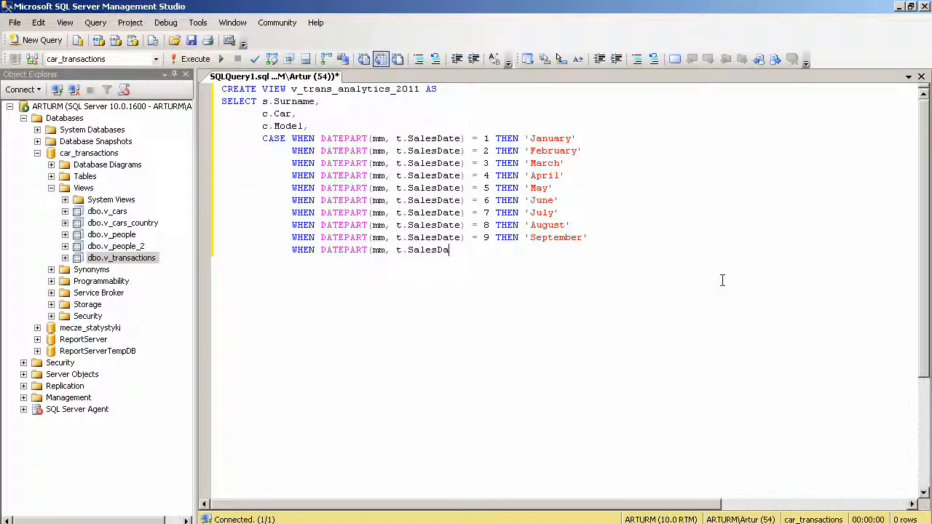
text(te) = 10 THEN 'October')
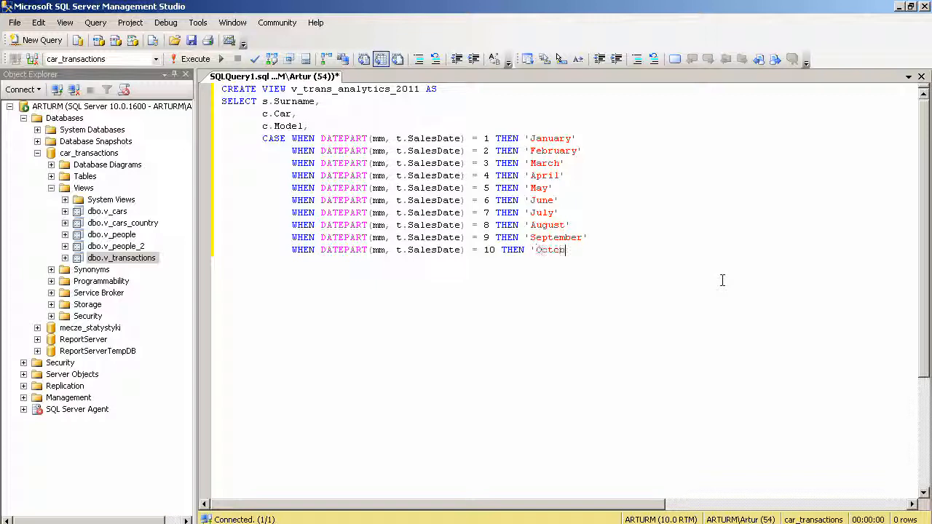
key(Return)
text(WHEN DA)
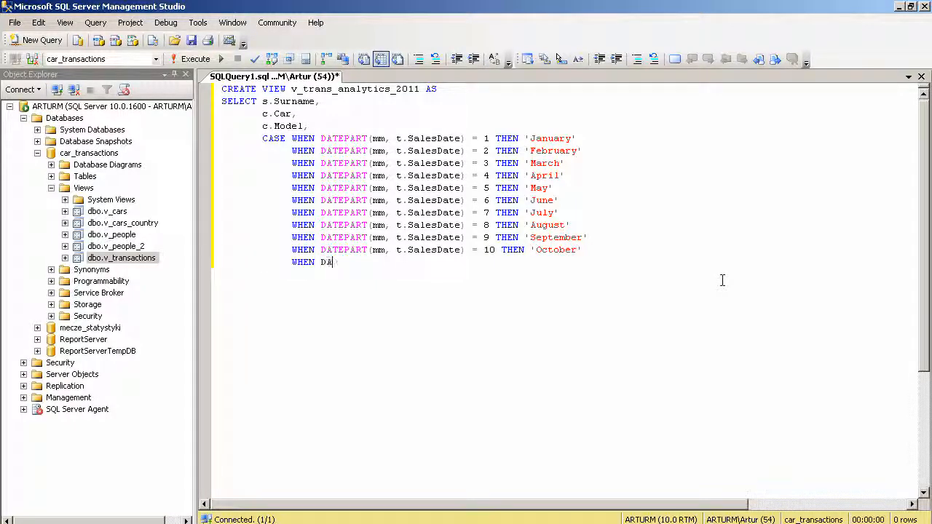
text(TEPART(mm, t SalesDa)
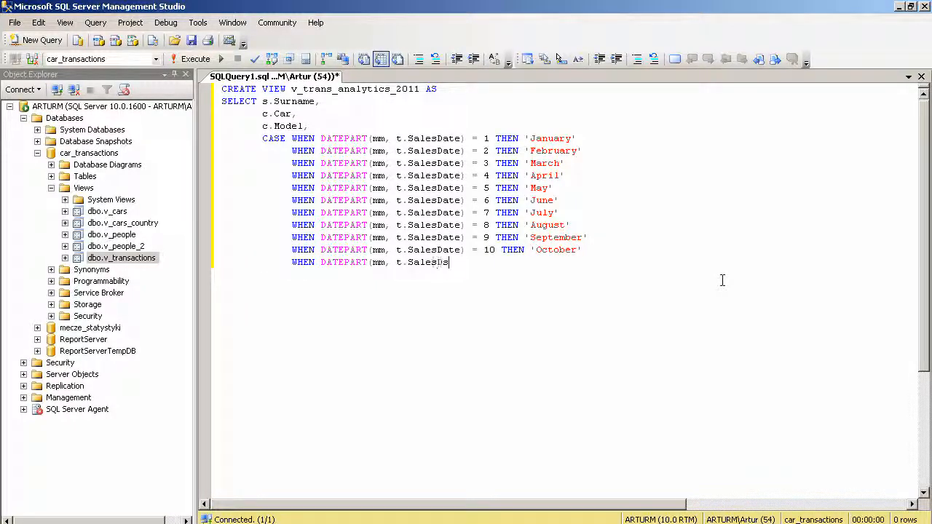
text(te)))
text( = 11 THEN 'Nove)
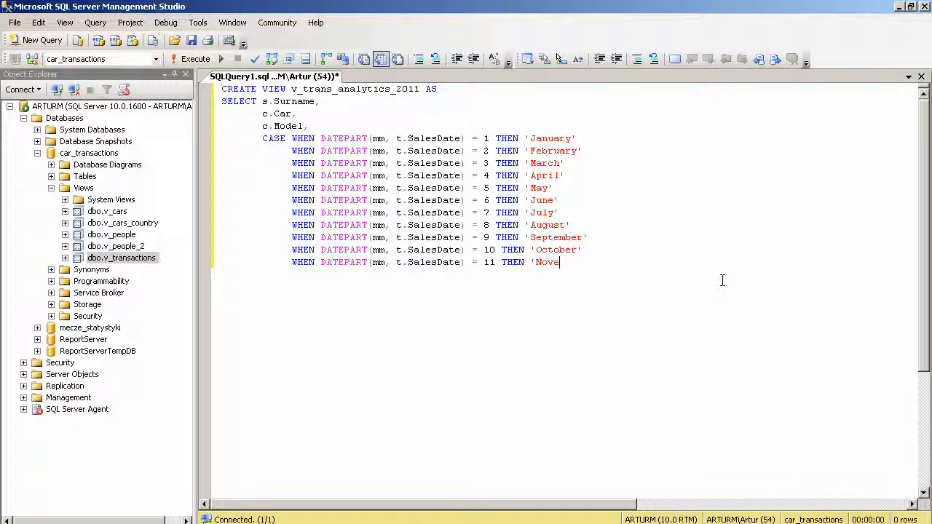
text(mber')
key(Return)
Step: Add the WHEN DATEPART(mm, t.SalesDate) = 12 branch returning 'December' and close the CASE expression with END AS SalesMonth
text(WHEN D)
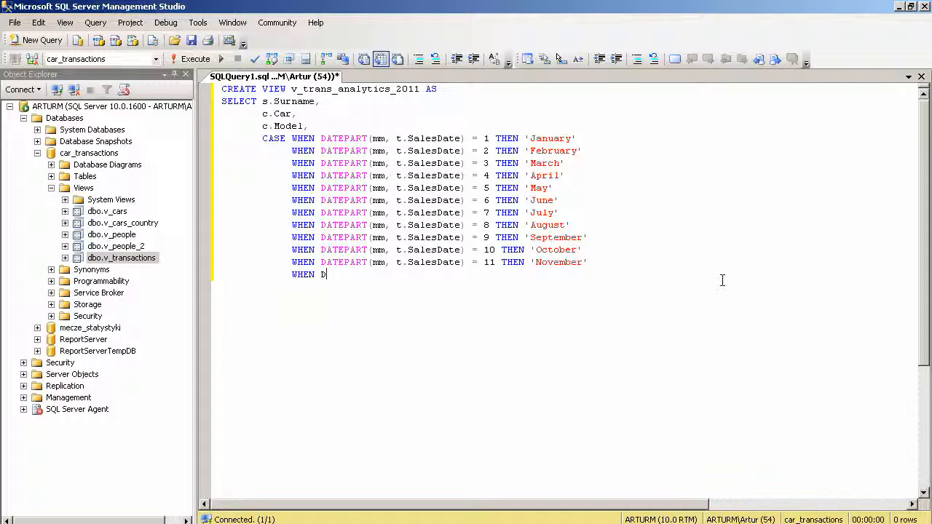
text(ATEPART(mm, t.Sales)
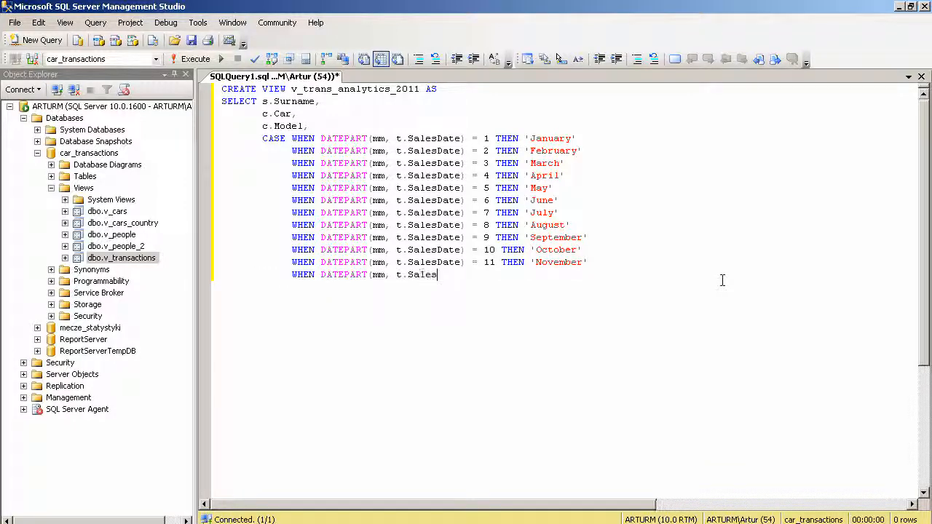
text(Date) = 12 THEN 'December')
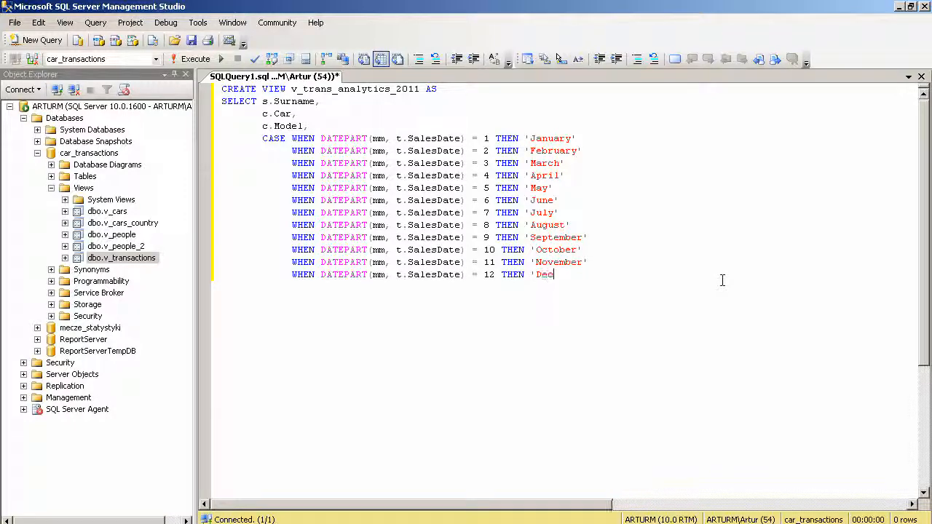
key(Return)
text(END AS SalesMonth,)
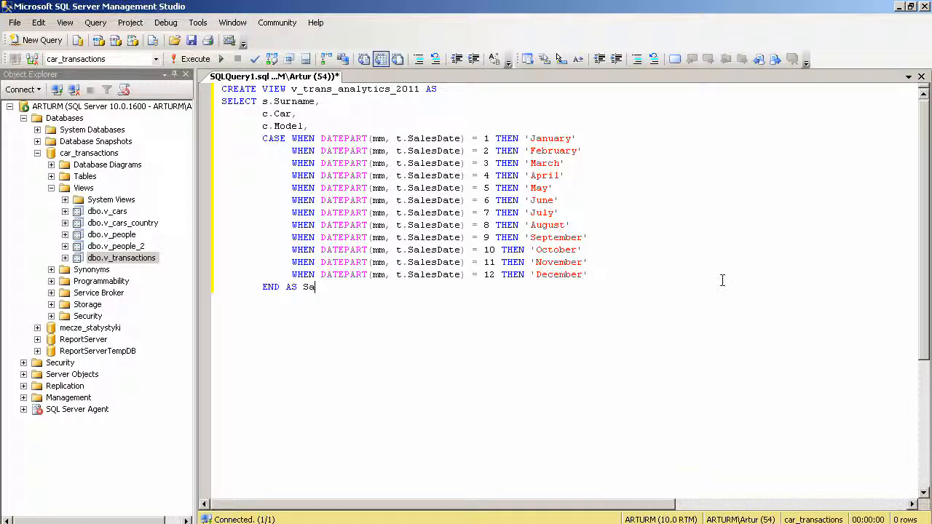
Step: Add the t.SalesDate and t.Value columns to the end of the SELECT list
key(Return)
text(t.SalesDate,)
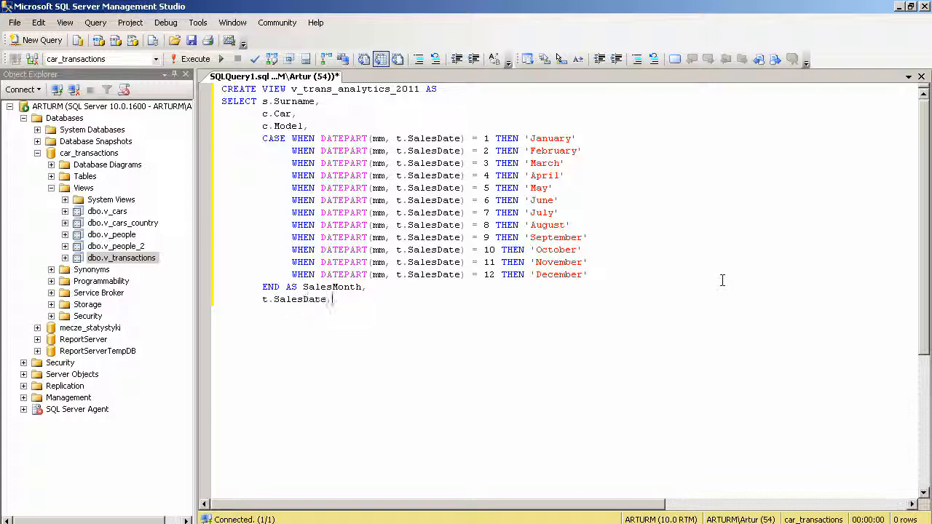
key(Return)
text(t.Value)
key(Return)
Step: Write the FROM clause listing Transactions_facts_table t, Cars c and Salesmen s
text(FROM)
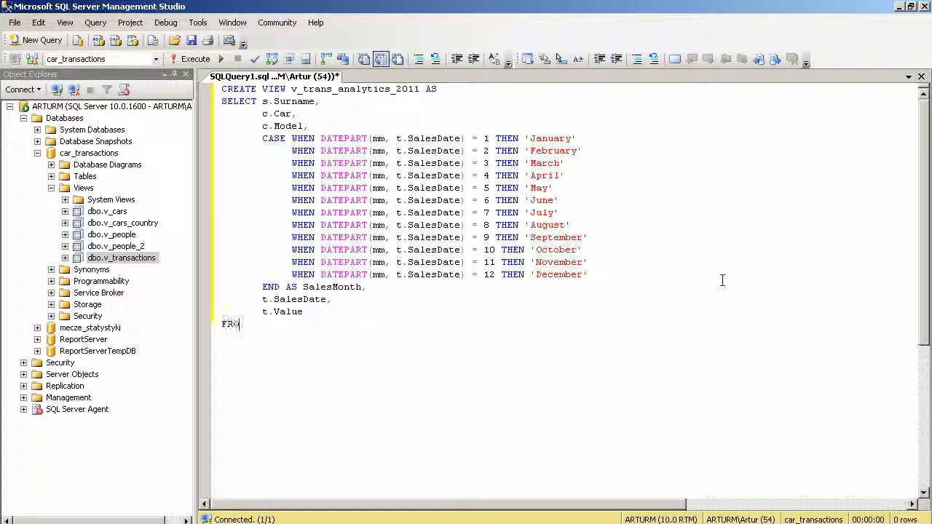
key(Tab)
text(Transactions_facts_table t,)
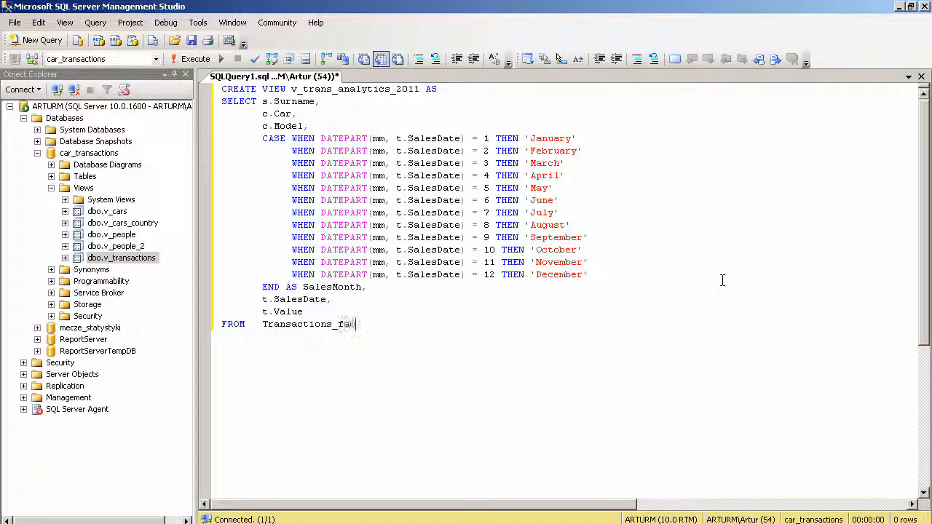
key(Return)
key(Tab)
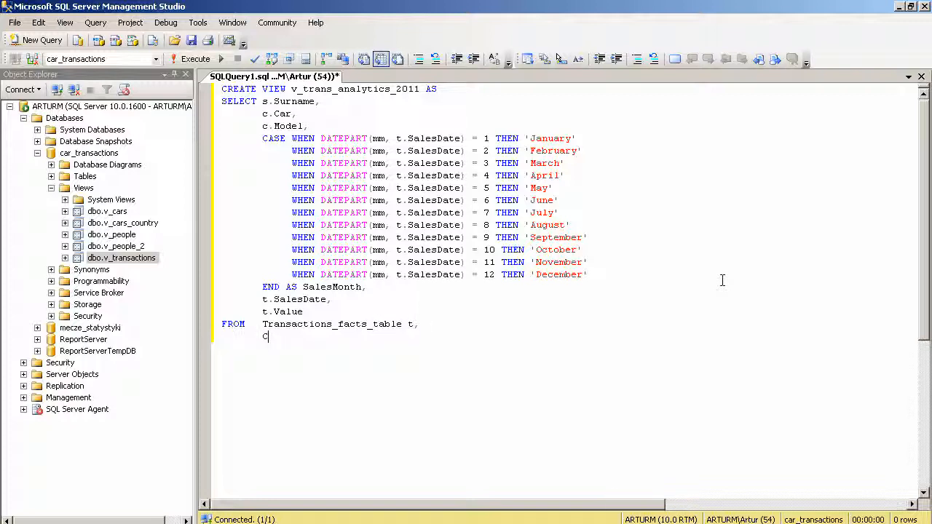
text(Cars c,)
key(Return)
text(Salesmen s)
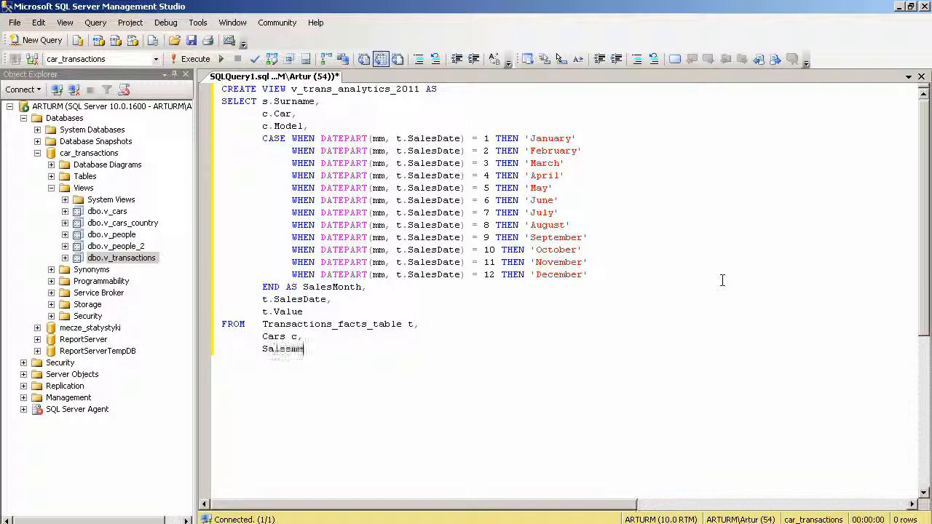
Step: Write the WHERE clause with the join conditions t.CarId = c.CarID AND t.SalesmanID = s.SalesmanID, ending with a trailing AND
key(Return)
text(WHERE)
key(Tab)
text(t.CarId )
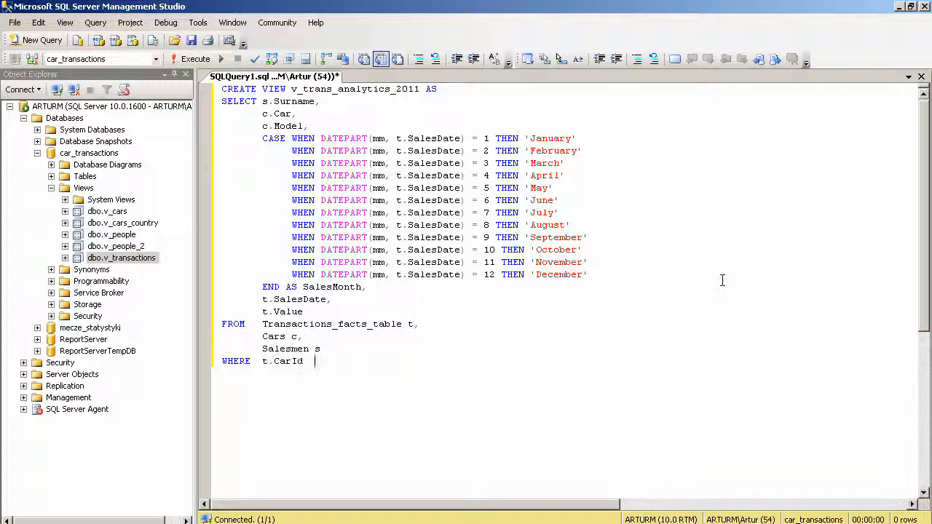
text(= c.CarID AND)
key(Return)
key(Tab)
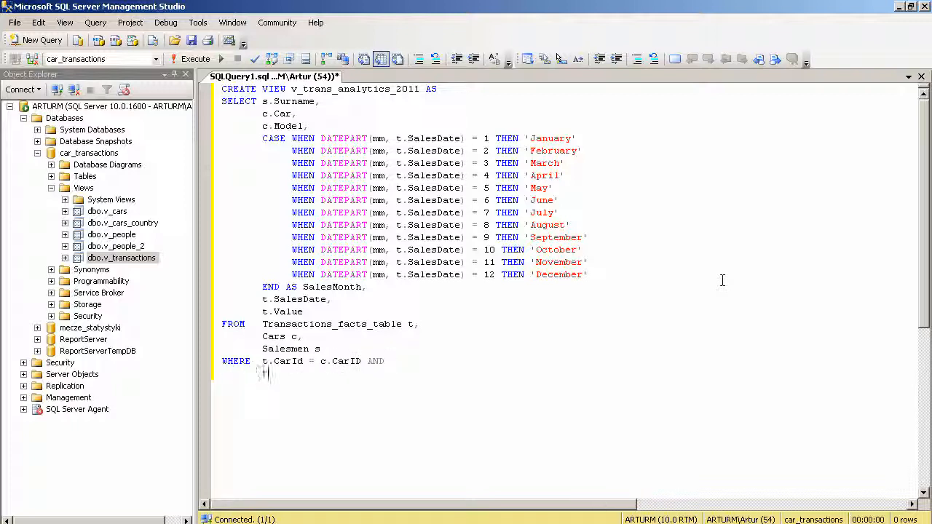
text(t.SalesmanID = s.Sa)
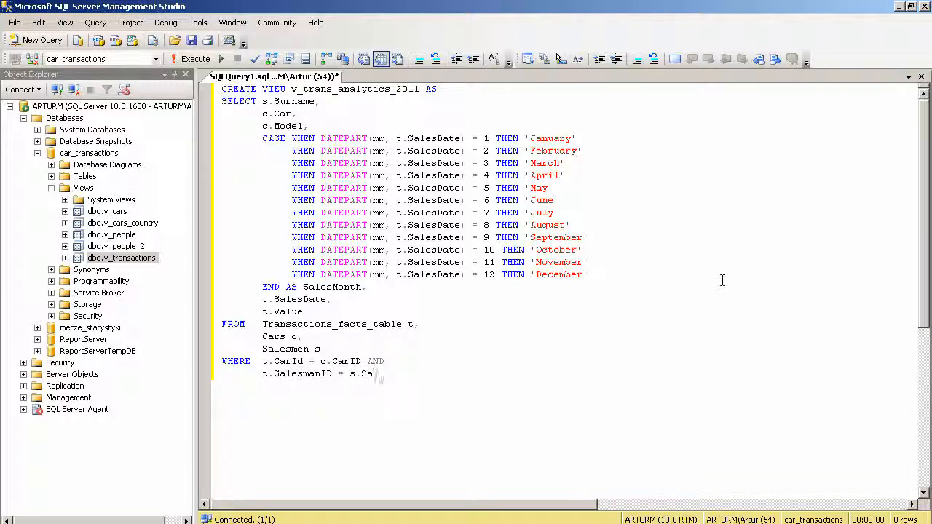
text(lesmanID AND)
key(Return)
Step: Finish the WHERE clause with the year filter DATEPART(yyyy, t.SalesDate) = 2011 and end the statement with a semicolon
text(DATEPA)
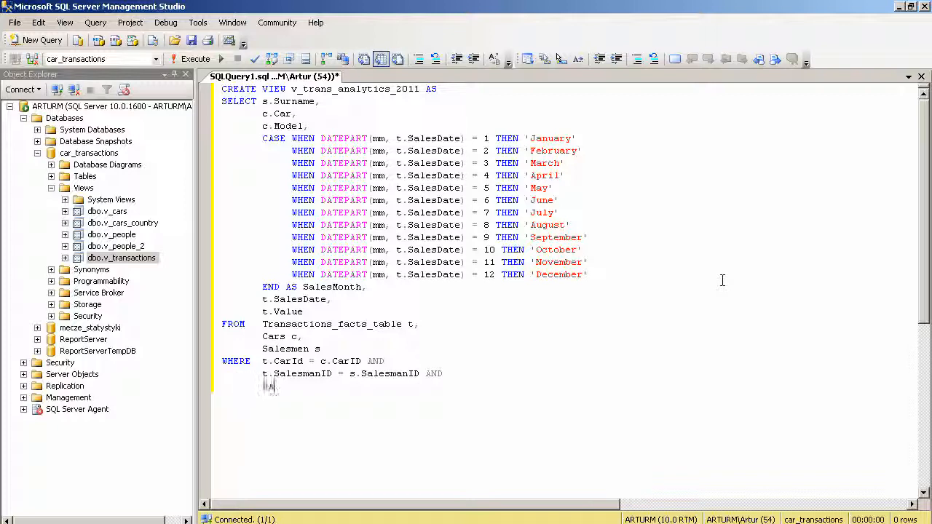
text(RT(yyyy, t.Sale)
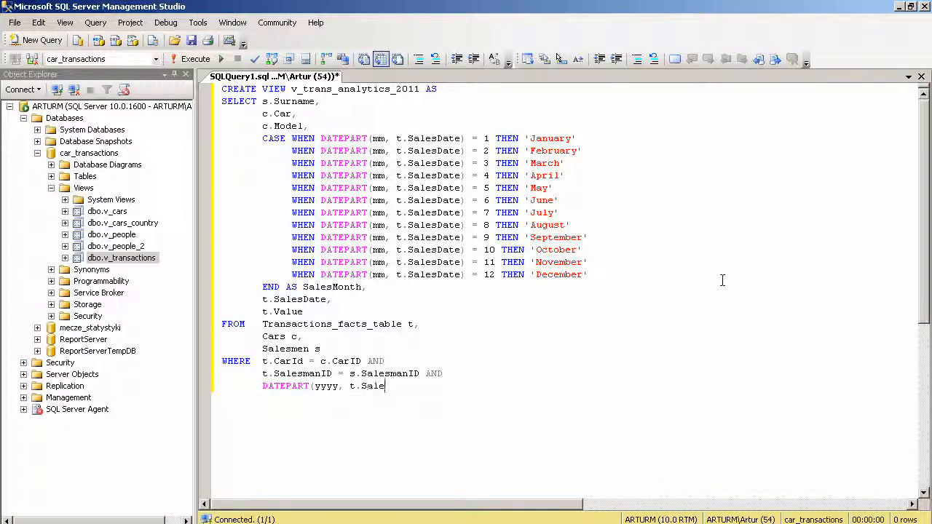
text(sDate) = 2011;)
Step: Write the separate query SELECT * FROM v_trans_analytics_2011; below the view definition
key(Return)
key(Return)
text(SELEC)
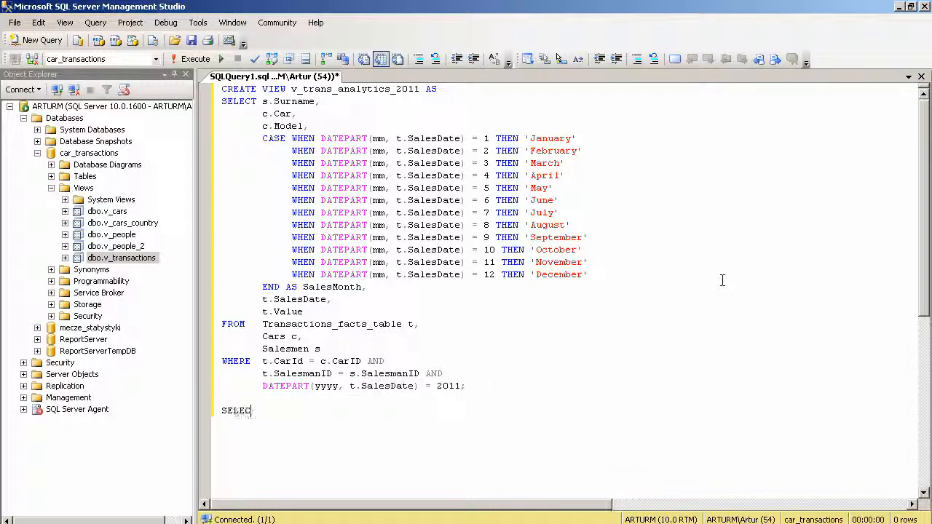
text(T * FROM v_trans_an)
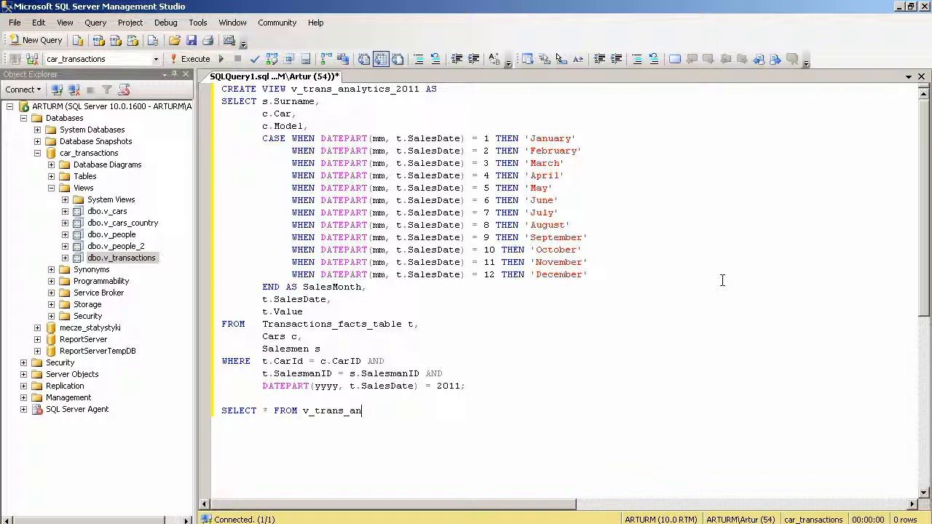
text(alytics_2011)
key(Return)
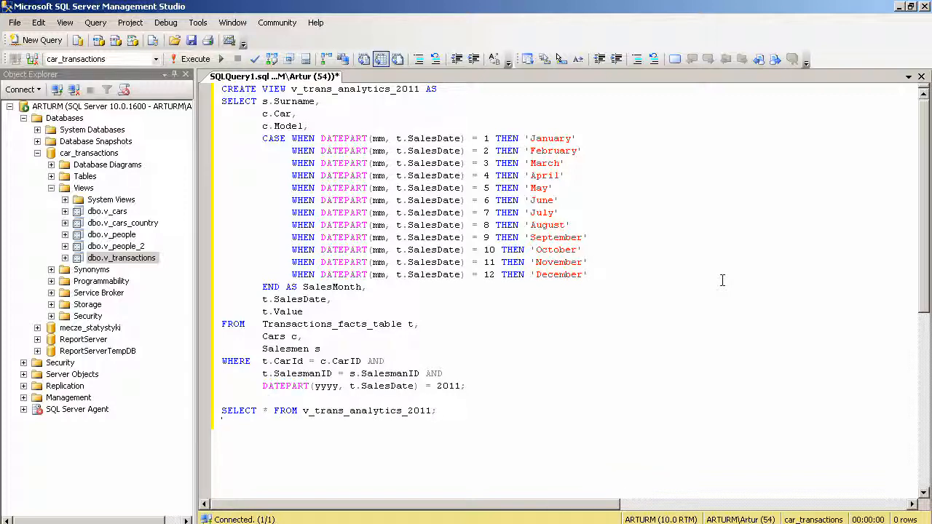
Step: Run only the complete CREATE VIEW v_trans_analytics_2011 statement
drag(466, 387, 205, 87)
click(191, 59)
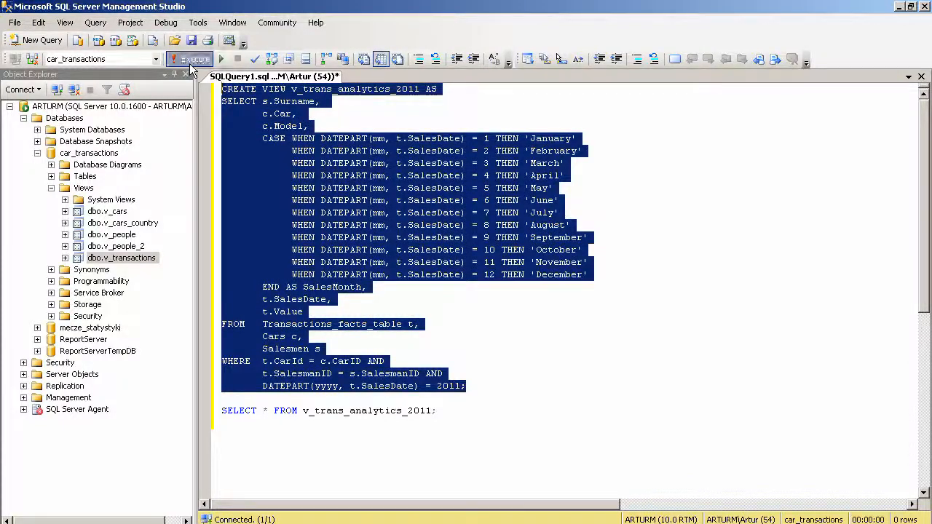
Step: Run only the SELECT query on v_trans_analytics_2011 and examine the returned rows
drag(923, 157, 929, 230)
click(635, 213)
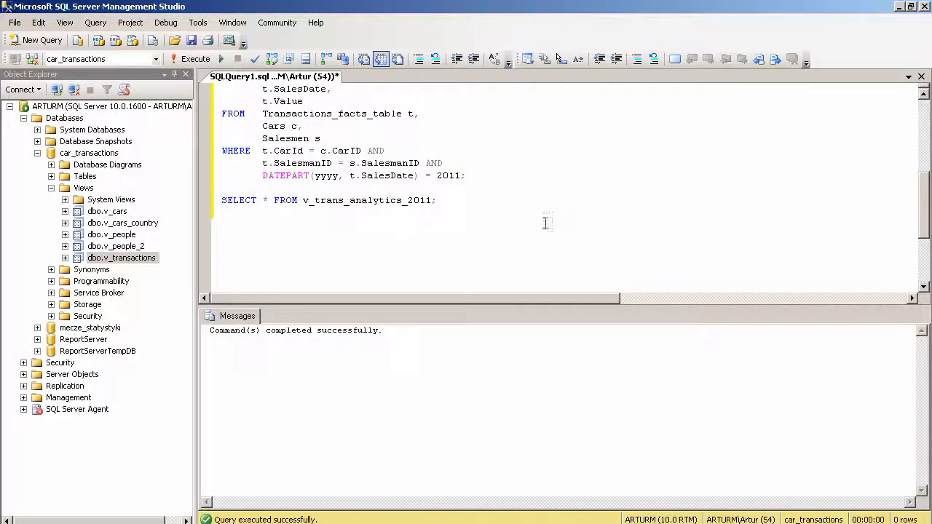
drag(437, 201, 213, 201)
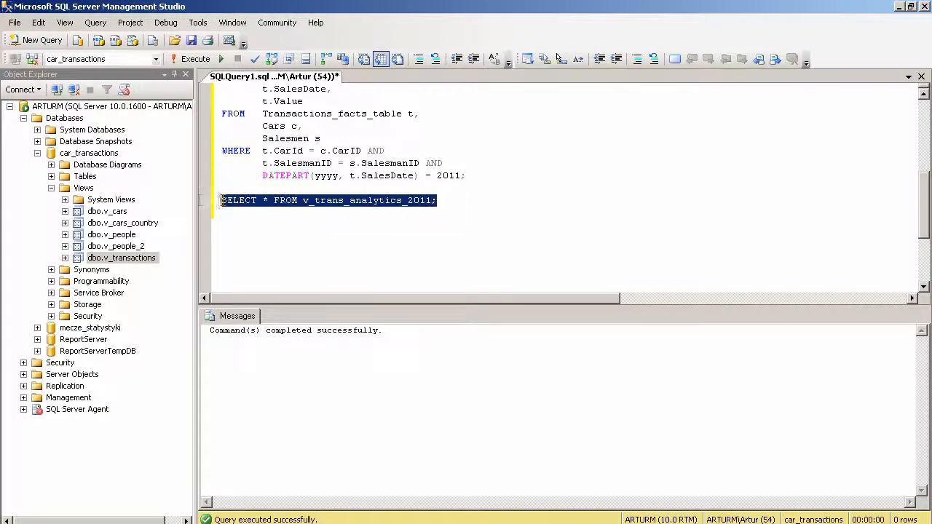
click(191, 59)
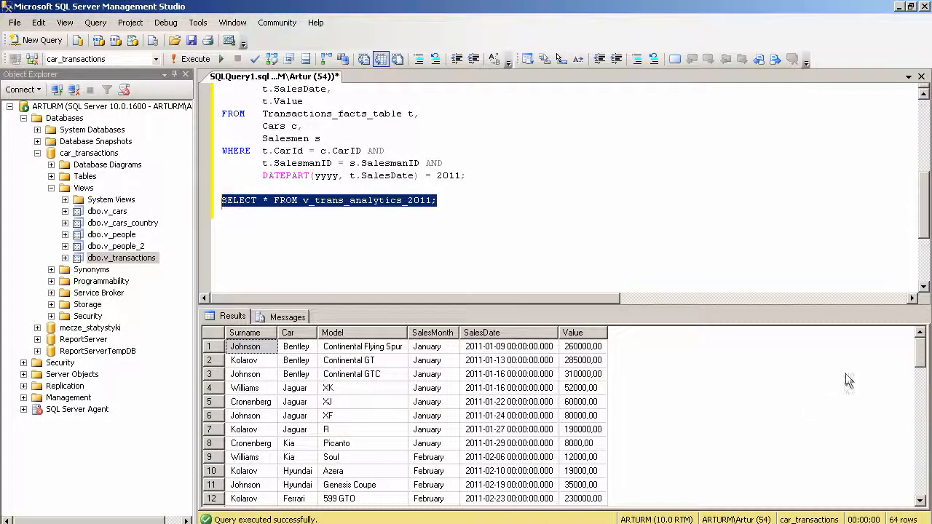
mouse_move(921, 357)
mouse_down()
mouse_move(926, 507)
mouse_move(923, 342)
mouse_up()
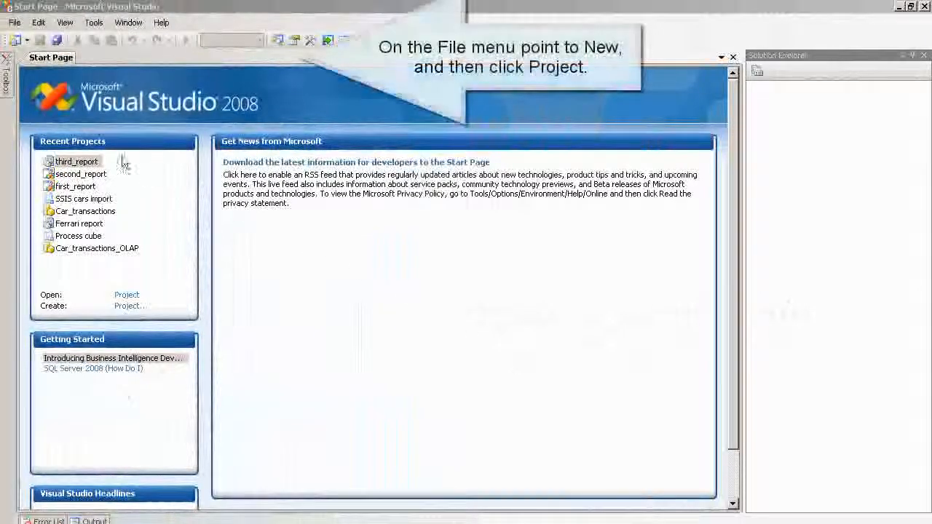
Step: In Visual Studio 2008, create a project named fourth_report from the Report Server Project Wizard template
click(15, 24)
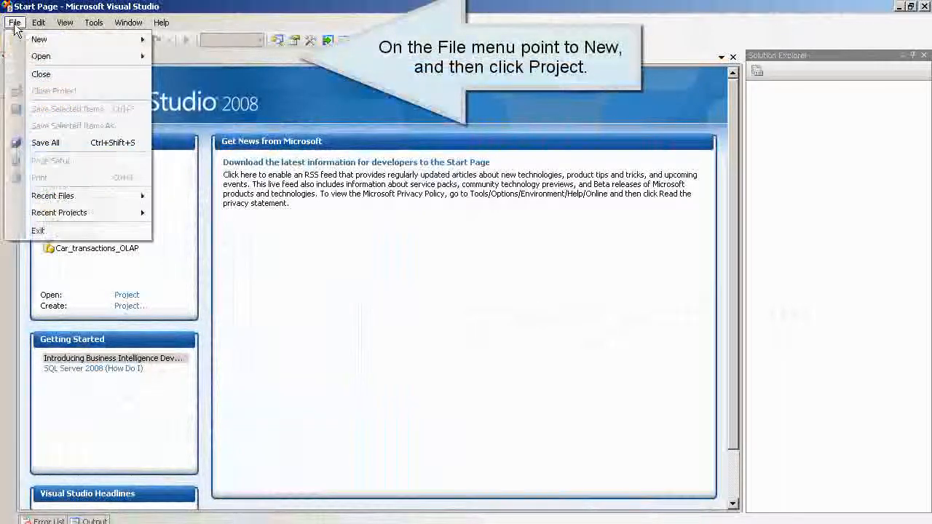
mouse_move(98, 40)
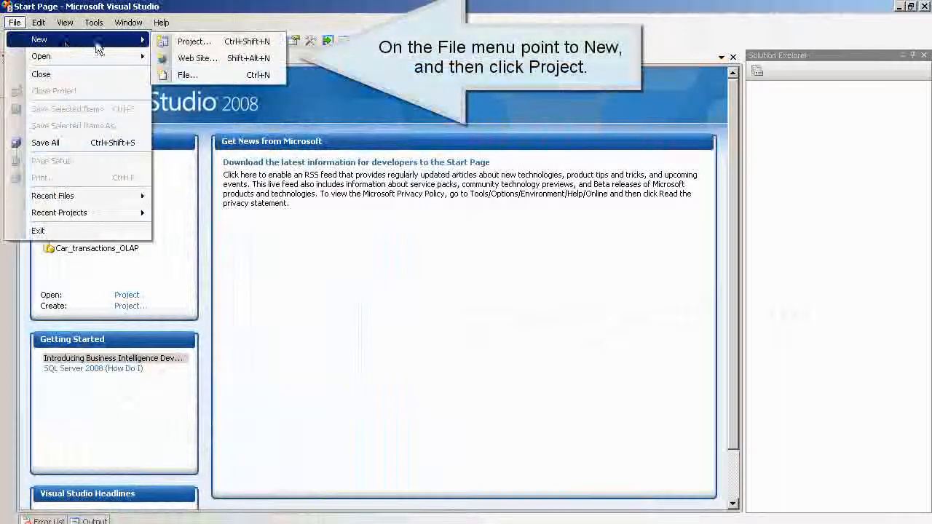
click(193, 42)
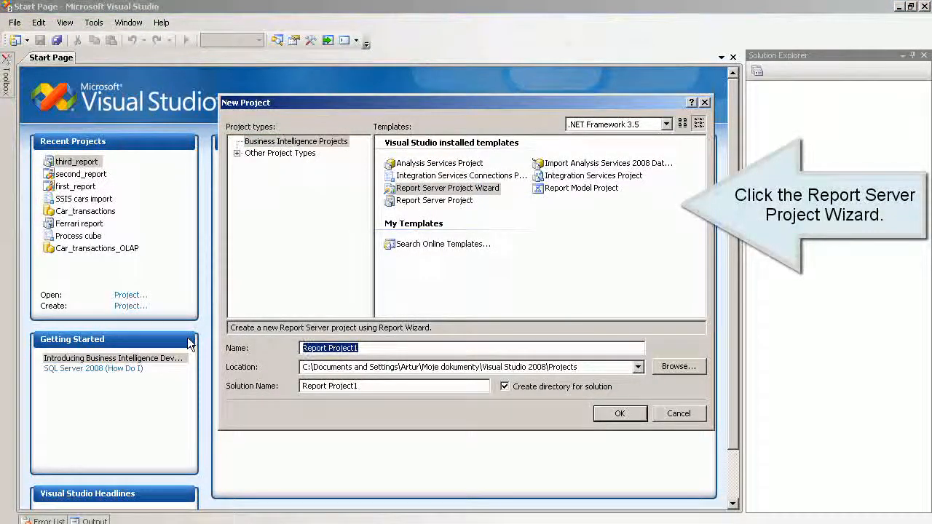
text(four)
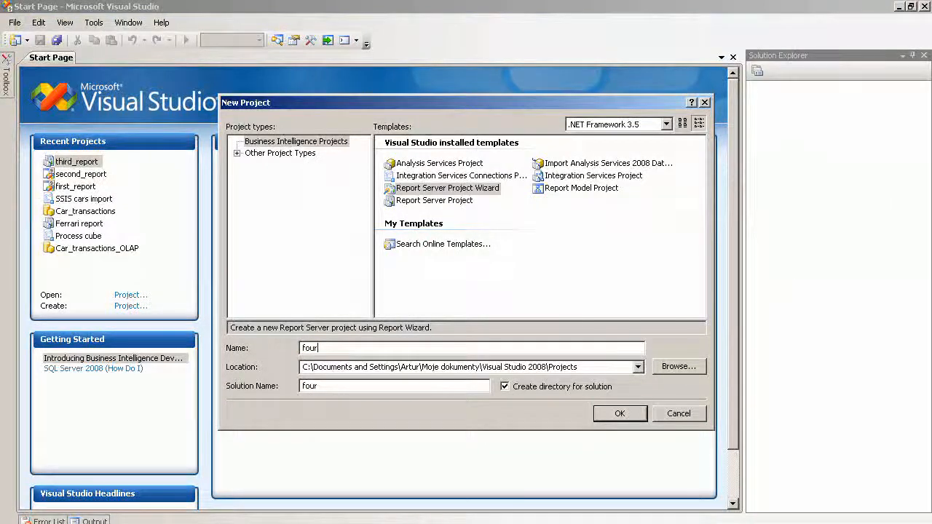
text(th_report)
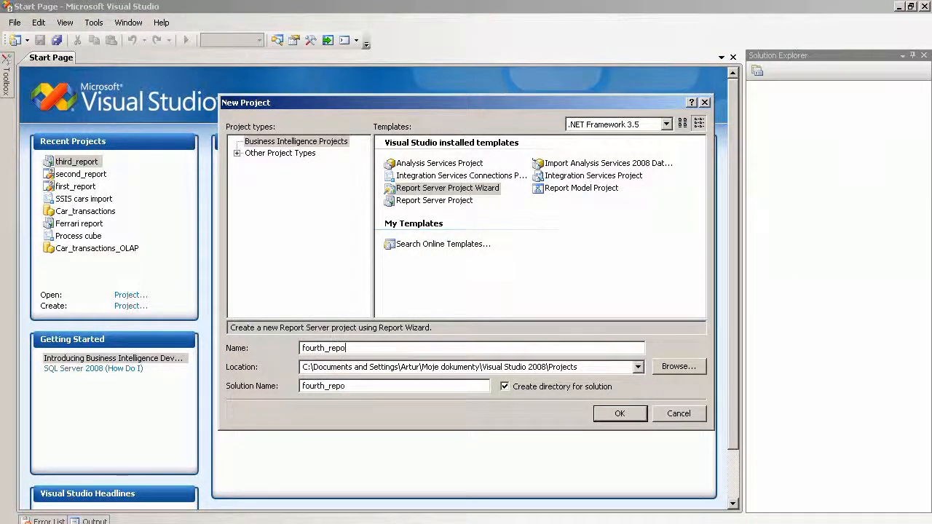
click(618, 413)
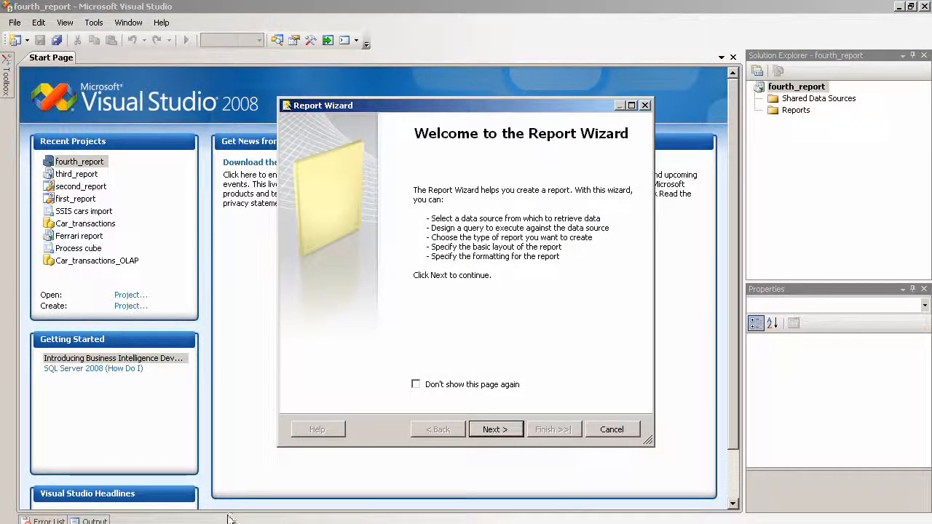
Step: Continue past the Report Wizard's welcome page and name the new data source ds_v_analytics
click(491, 431)
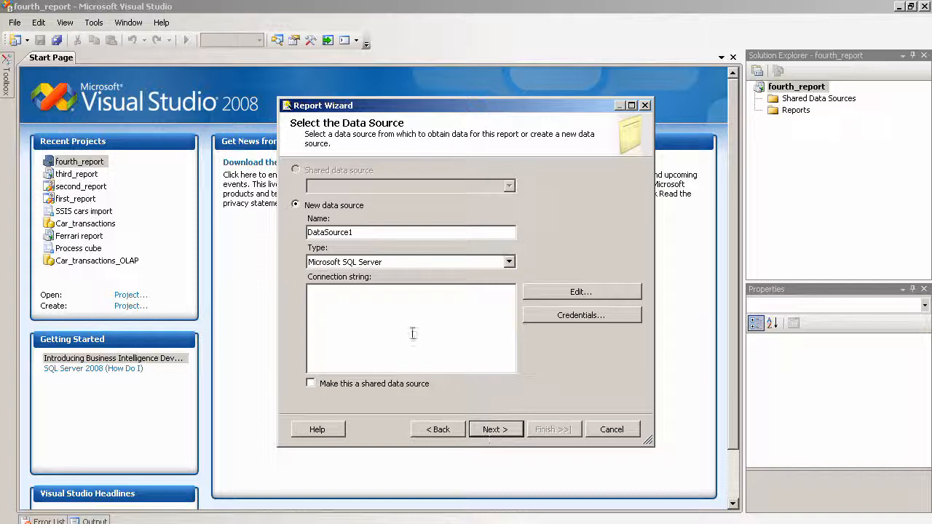
double_click(363, 231)
text(d)
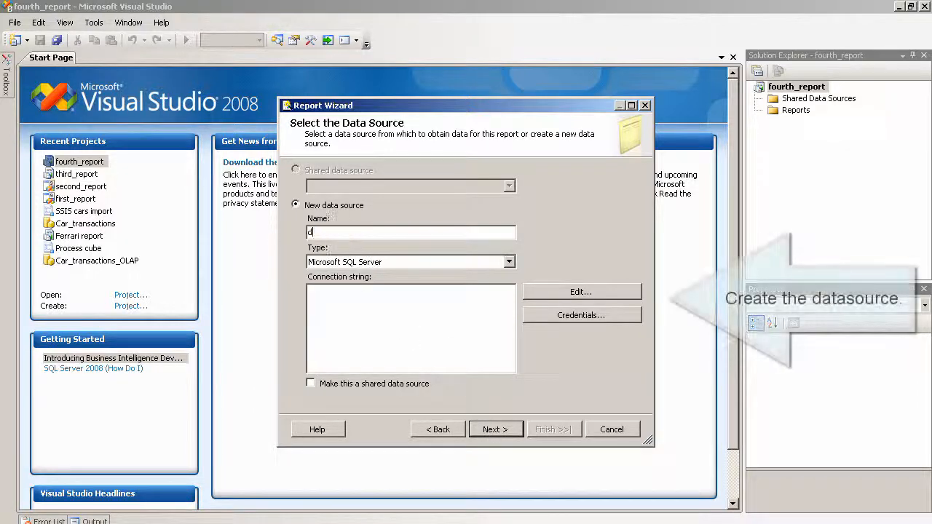
text(s_v_)
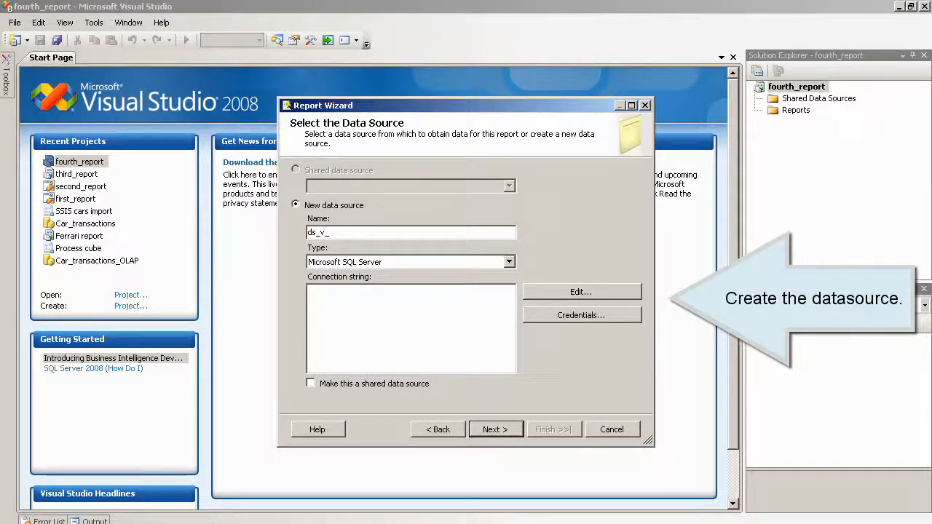
text(analytics)
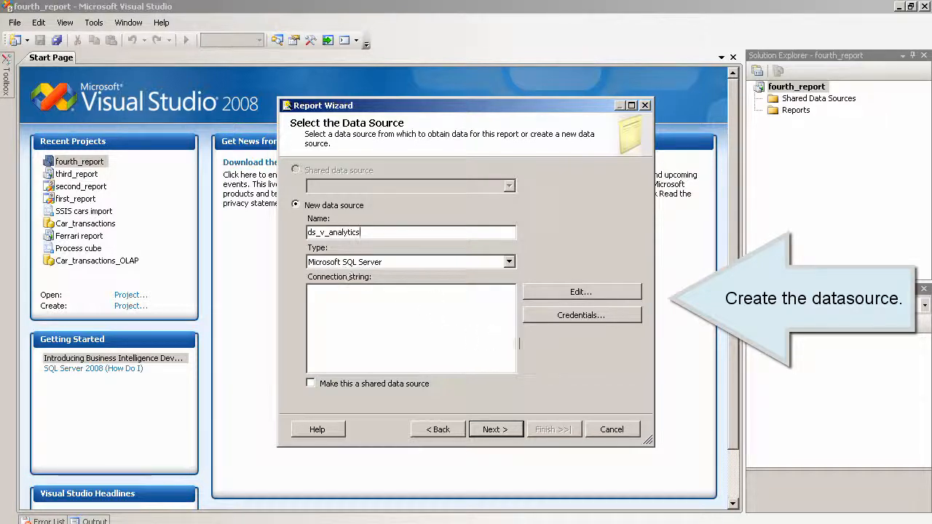
Step: Set the data source's connection to the server ARTURM and the database car_transactions
click(578, 291)
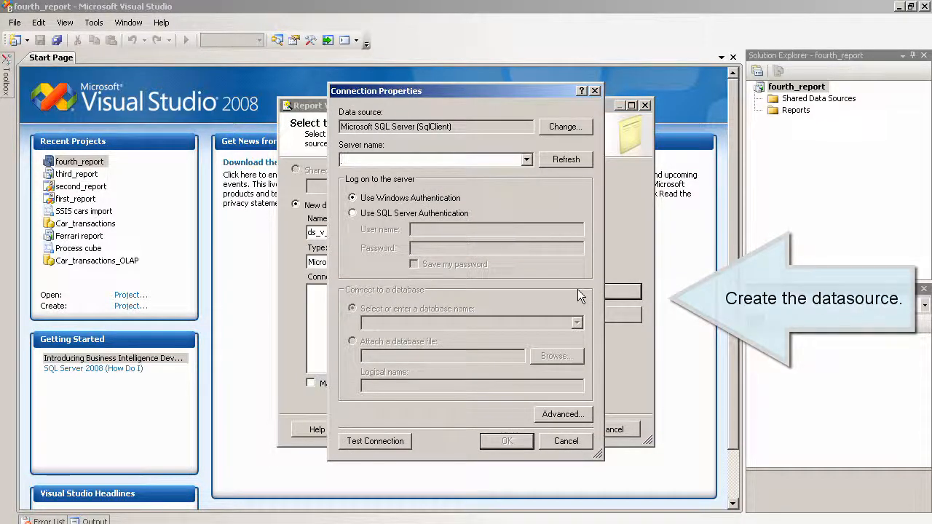
click(527, 159)
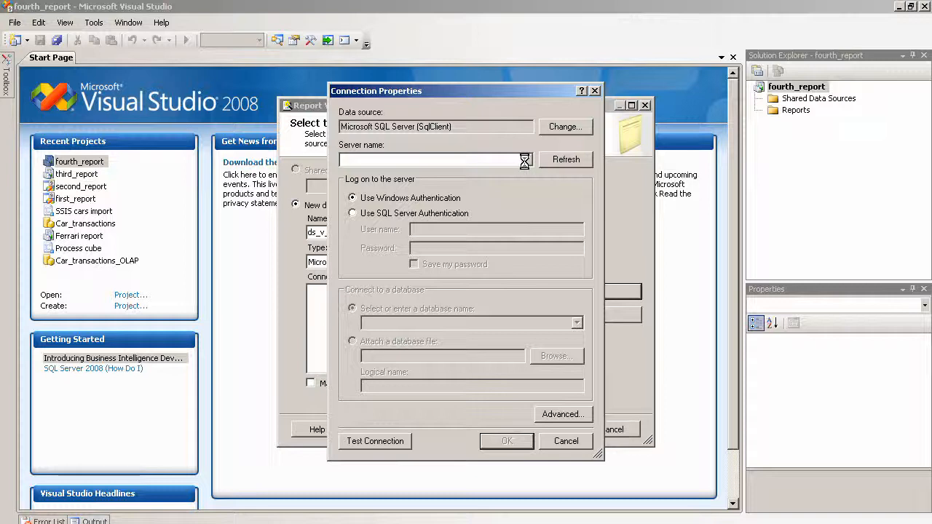
click(502, 168)
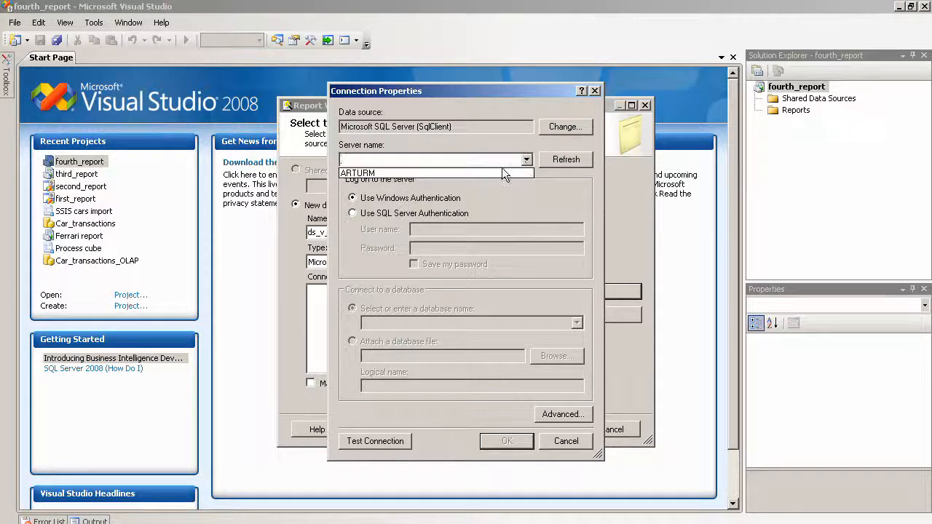
click(576, 322)
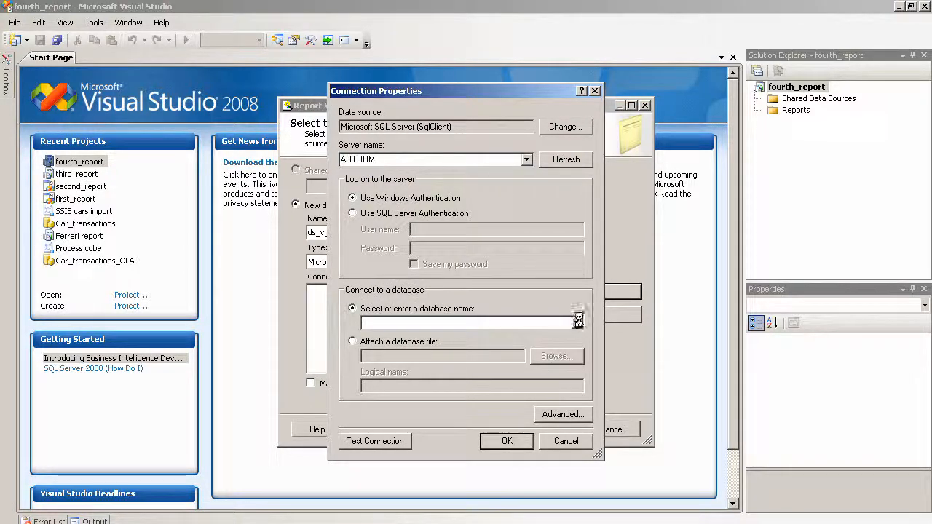
click(541, 337)
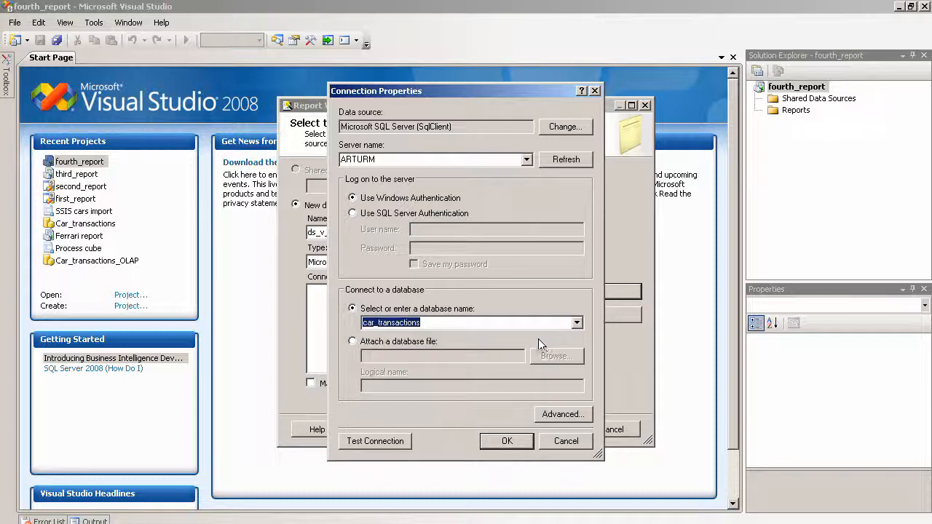
Step: Test the database connection, accept the connection properties and continue to the wizard's query design page
click(375, 441)
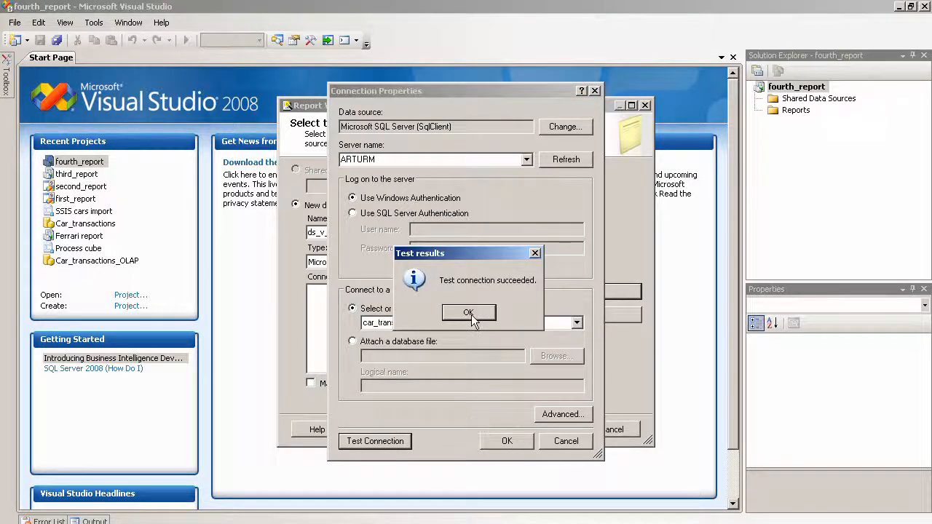
click(469, 311)
click(501, 442)
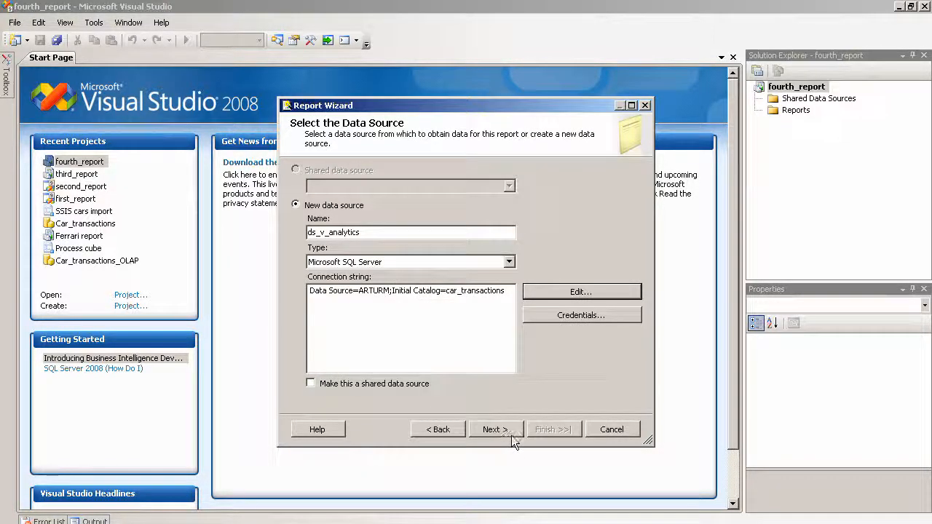
click(493, 429)
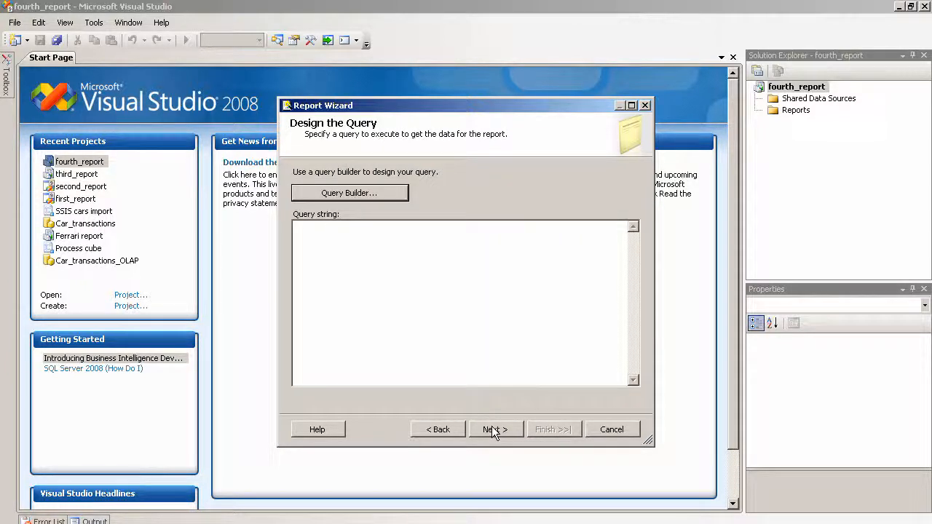
Step: Enter the query string select * from v_trans_analytics_2011 and continue to the report type selection
click(390, 272)
text(sele)
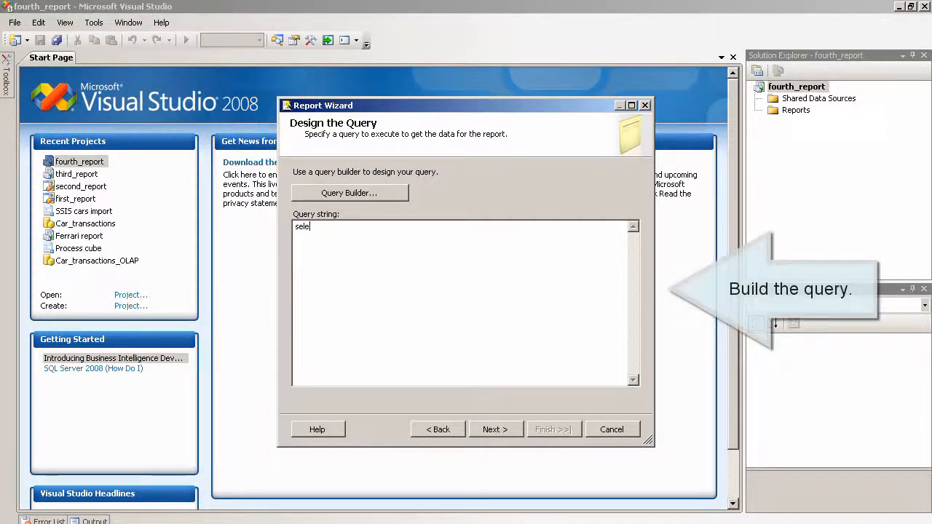
text(ct * fr)
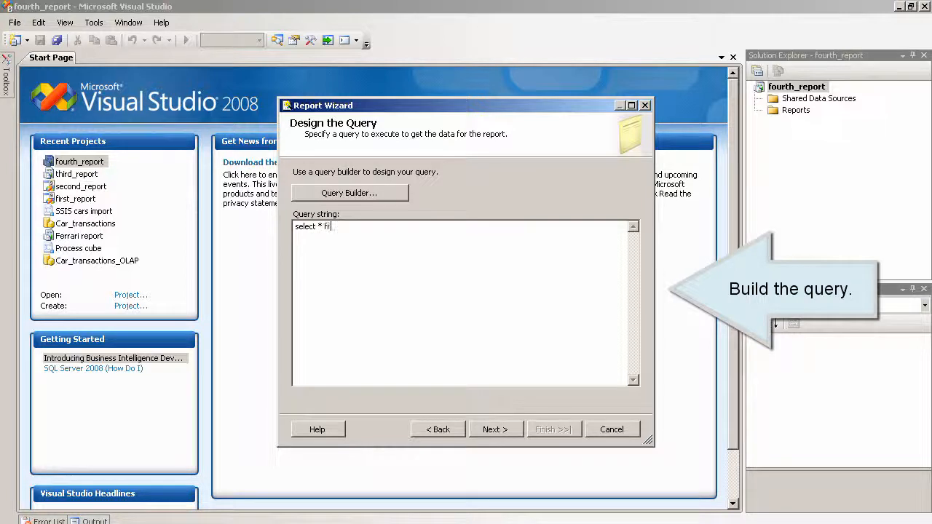
text(om v_trans_analytics_2011)
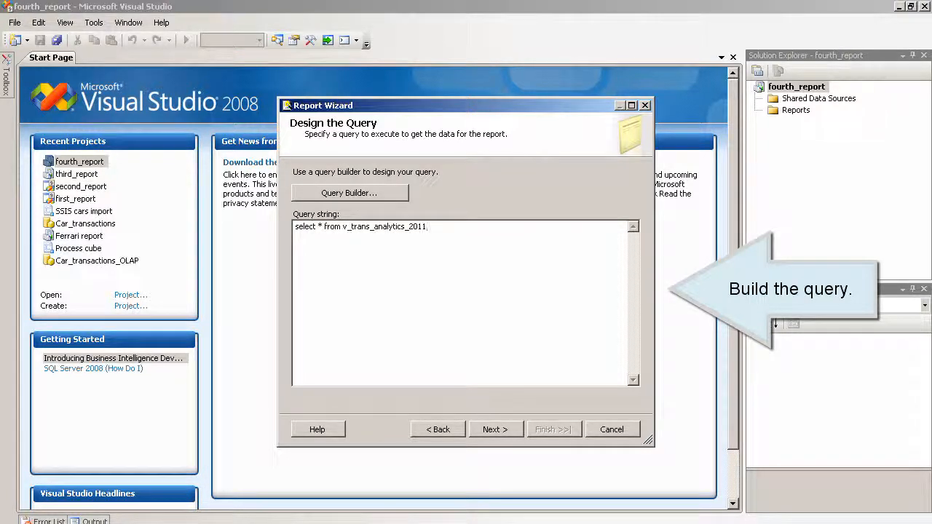
click(495, 430)
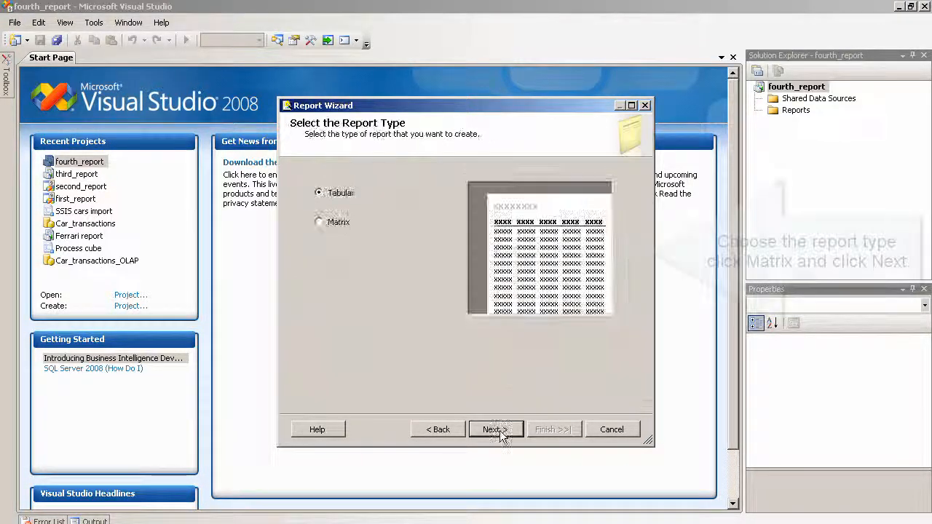
Step: Choose the Matrix report type and place the Car field in the matrix's page section
click(323, 222)
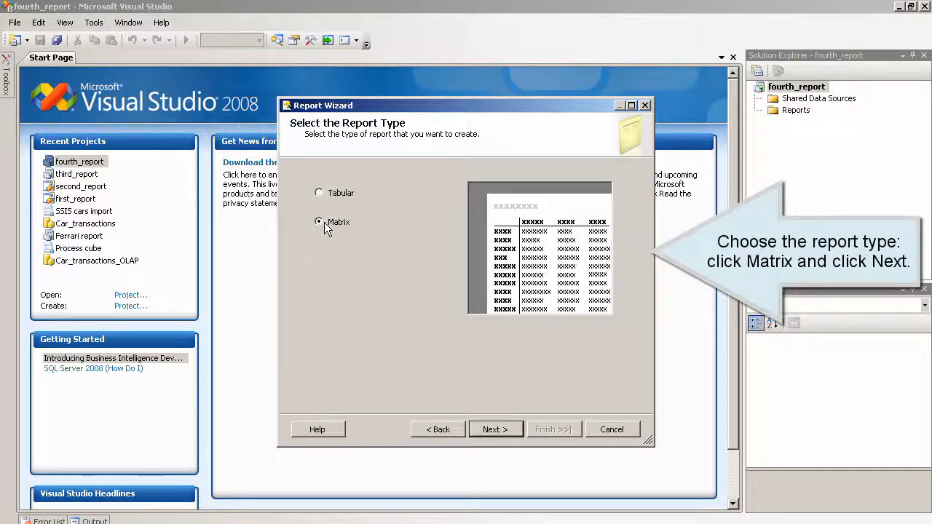
click(490, 430)
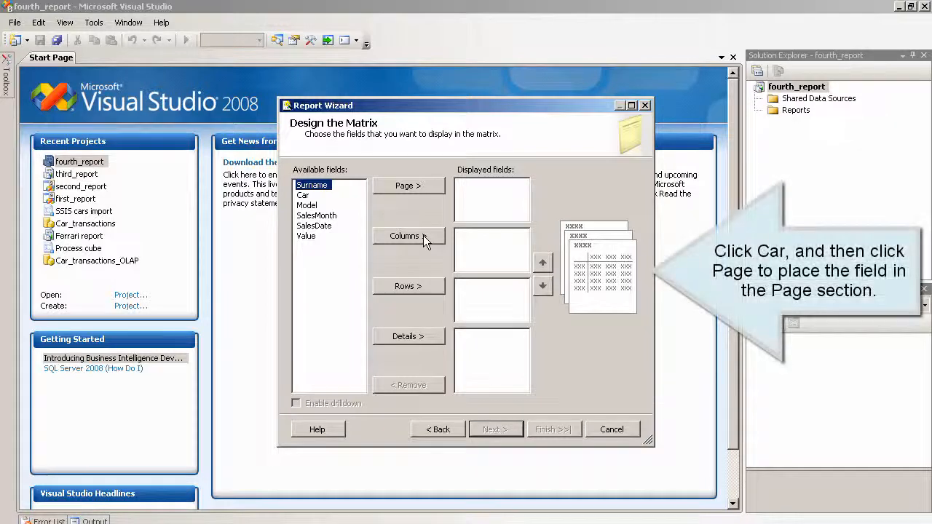
click(303, 196)
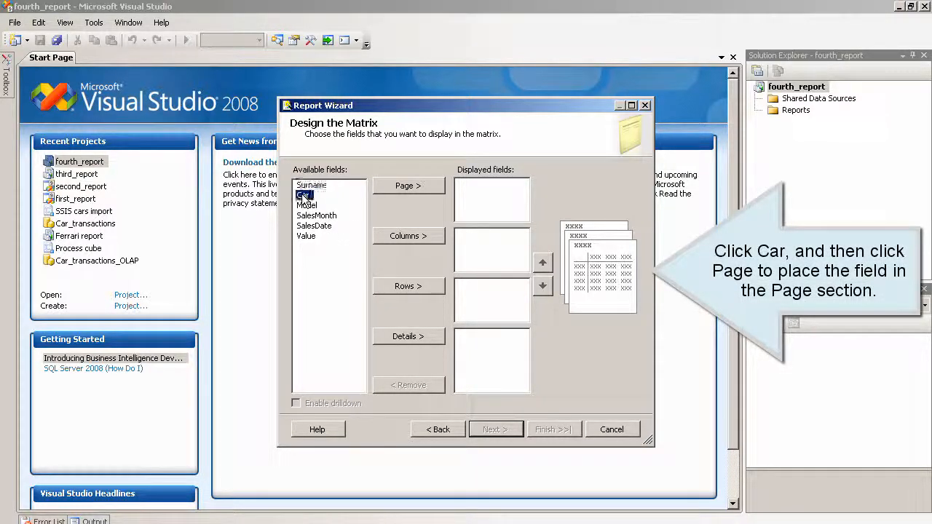
click(406, 188)
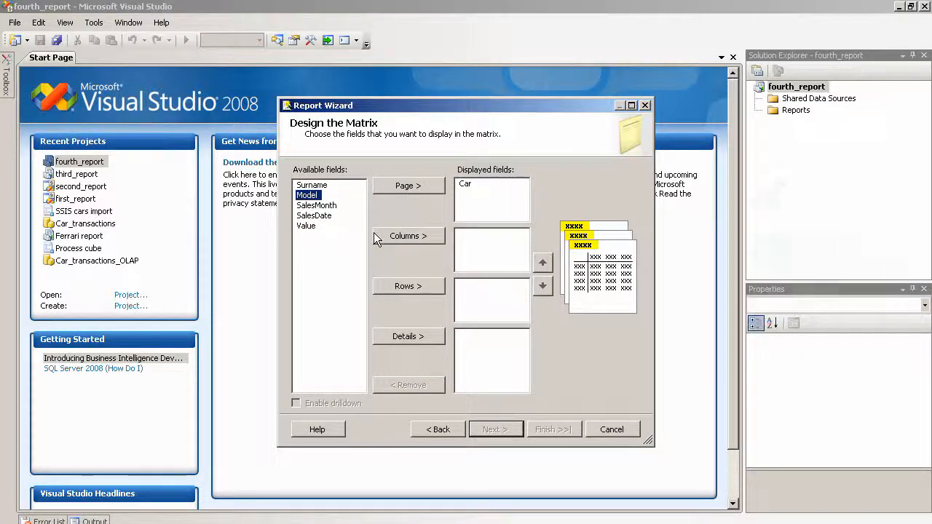
Step: Assign SalesMonth to the rows, Surname to the columns and Value to the details, and continue to the matrix style
click(323, 209)
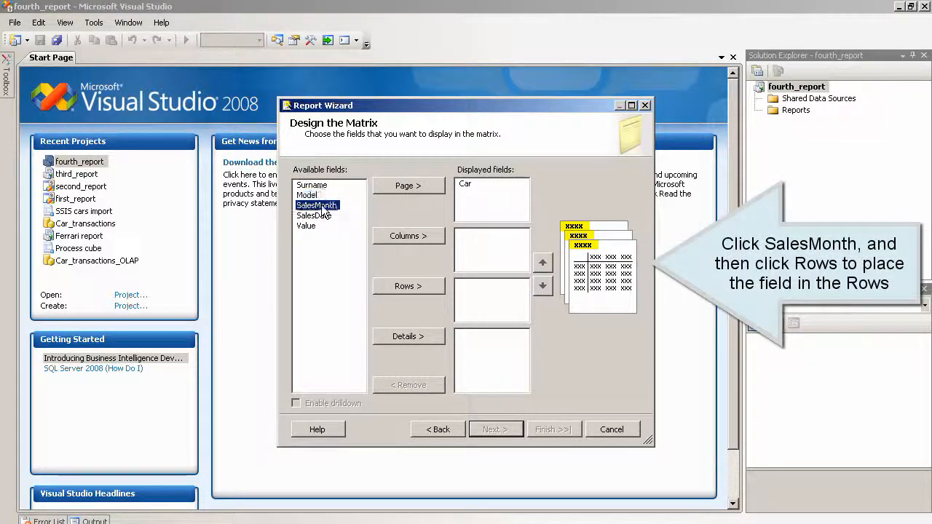
click(404, 286)
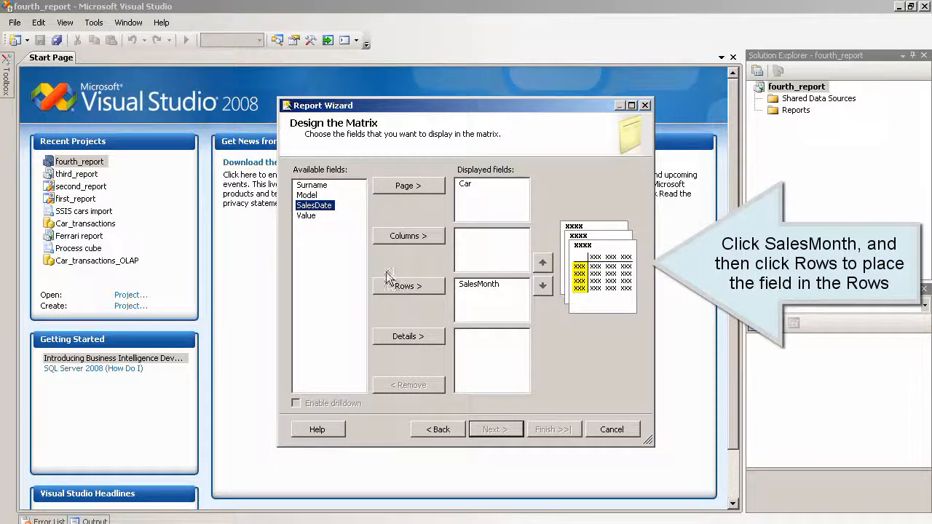
click(312, 186)
click(403, 236)
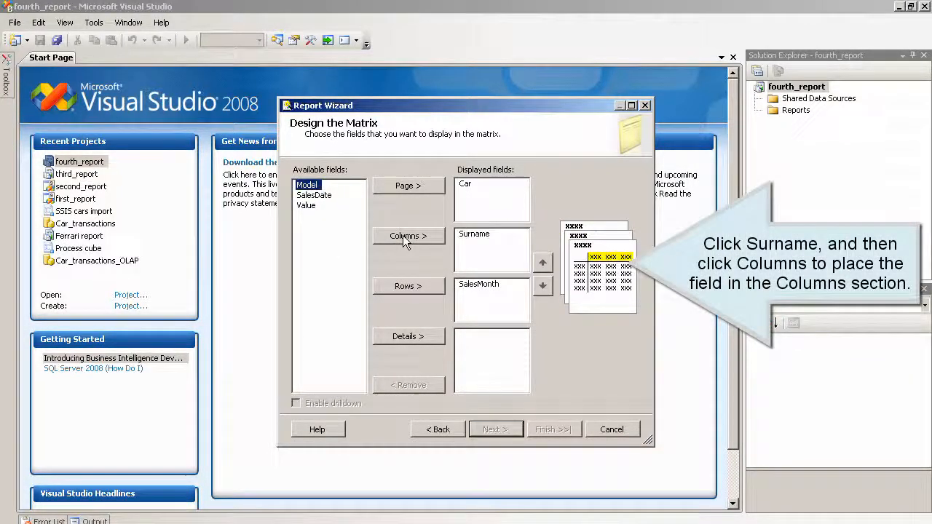
click(306, 206)
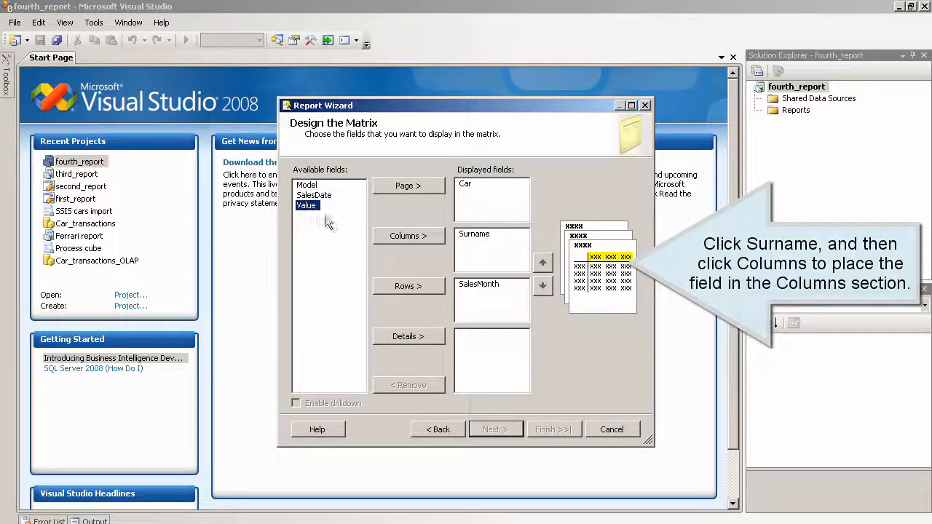
click(412, 339)
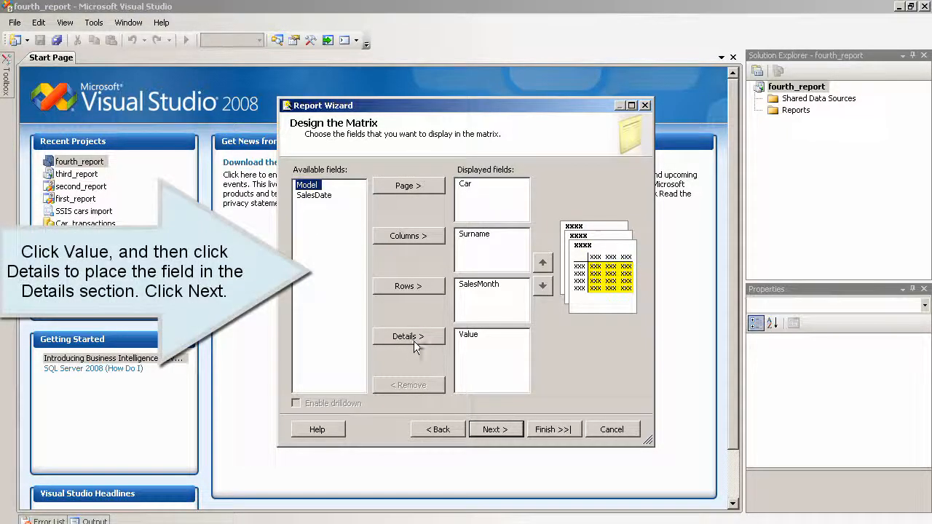
click(493, 429)
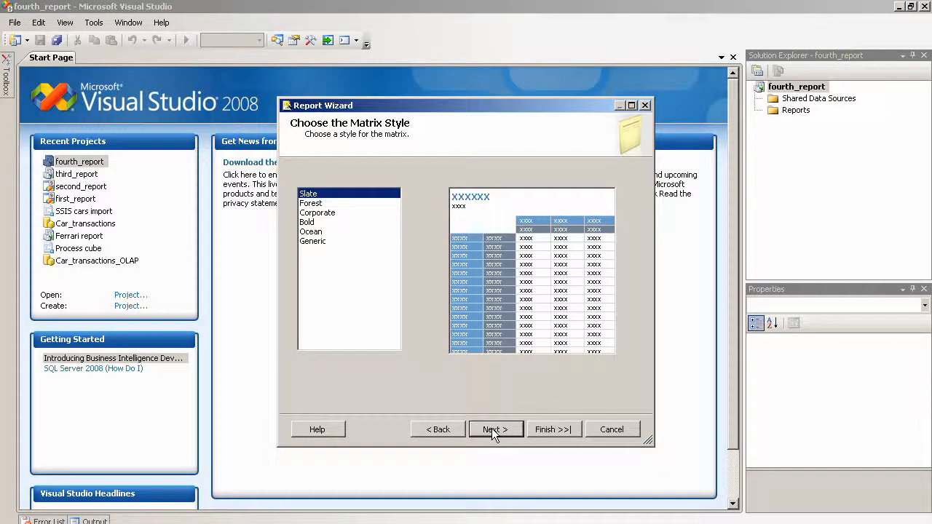
click(494, 429)
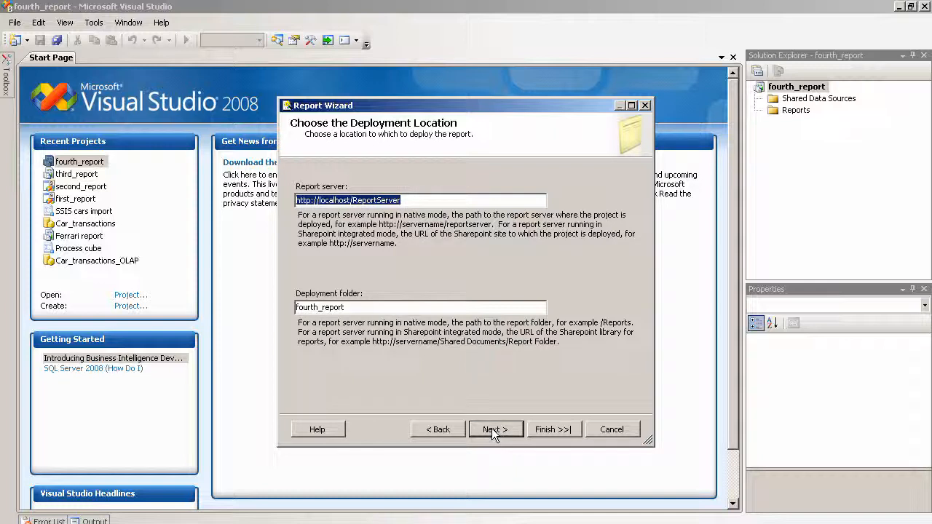
drag(320, 200, 423, 198)
text(l)
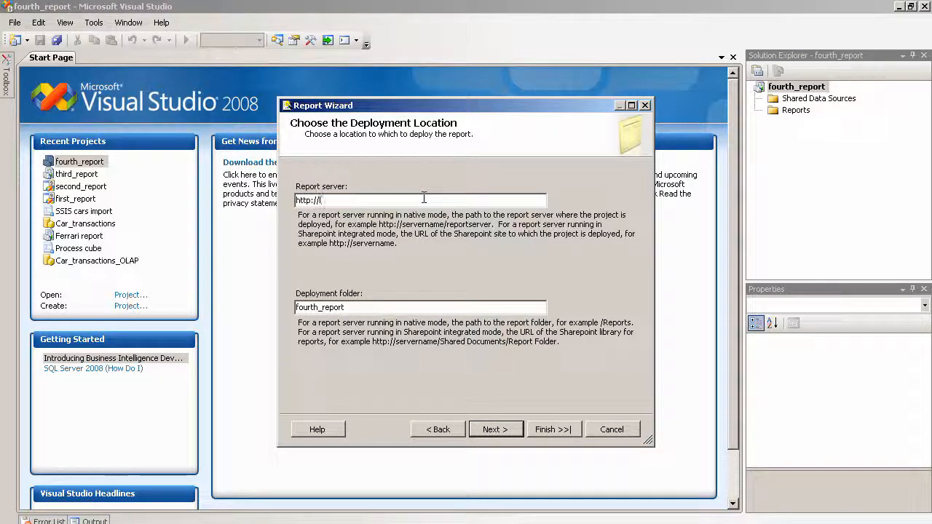
key(BackSpace)
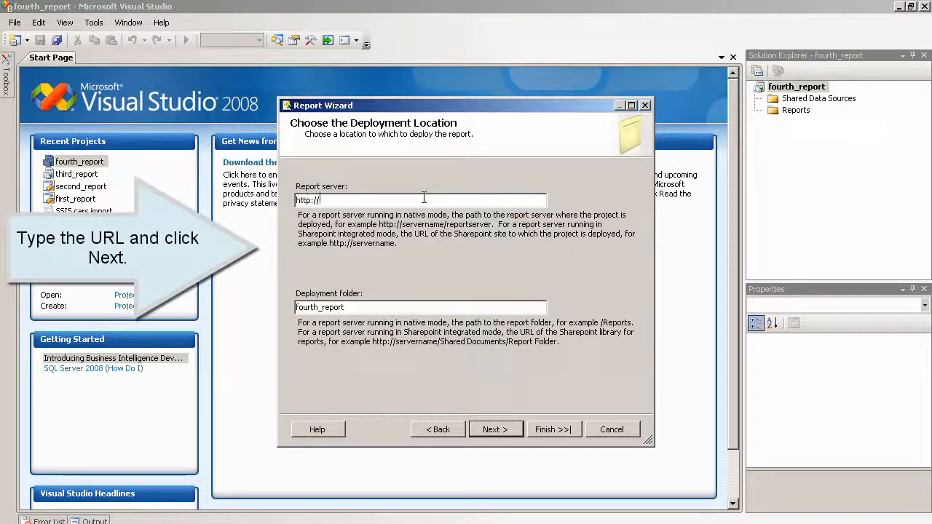
text(arturm:8080/reports)
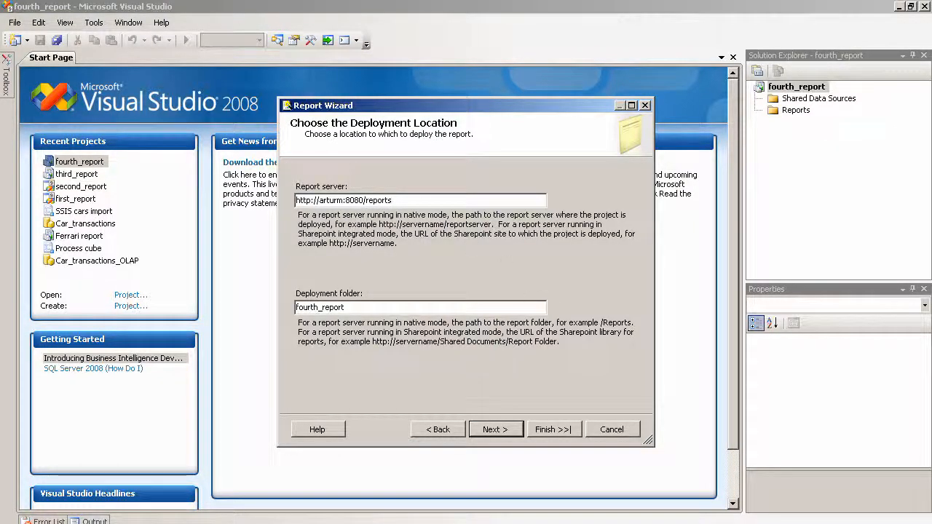
click(490, 433)
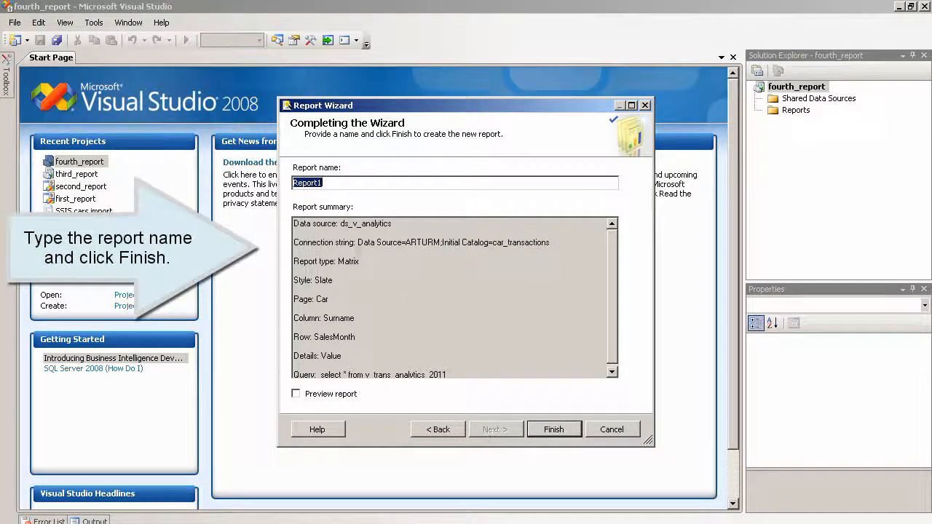
Step: Name the report Report4 and finish the Report Wizard
click(326, 181)
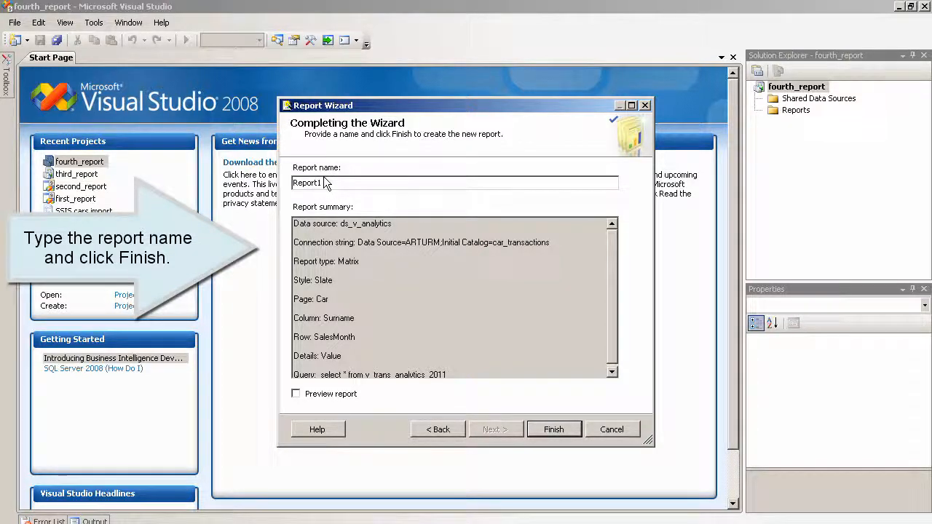
text(4)
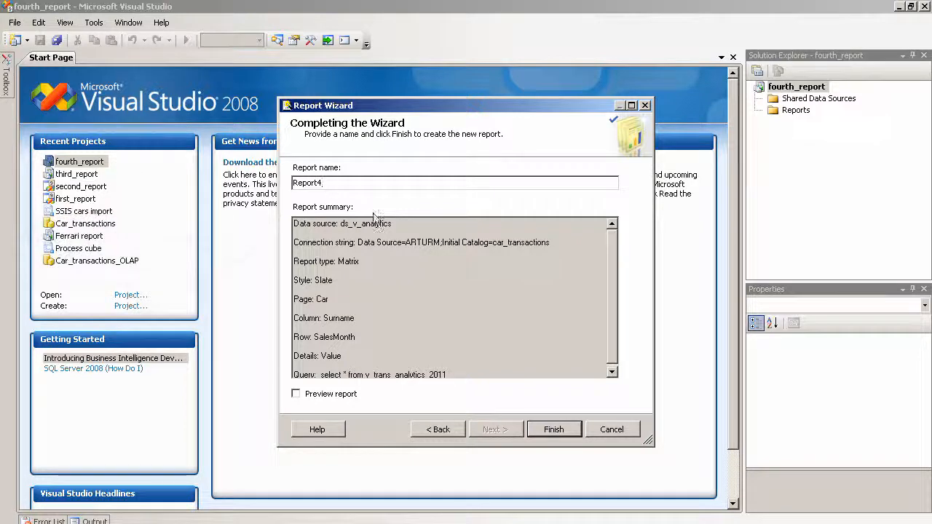
click(545, 429)
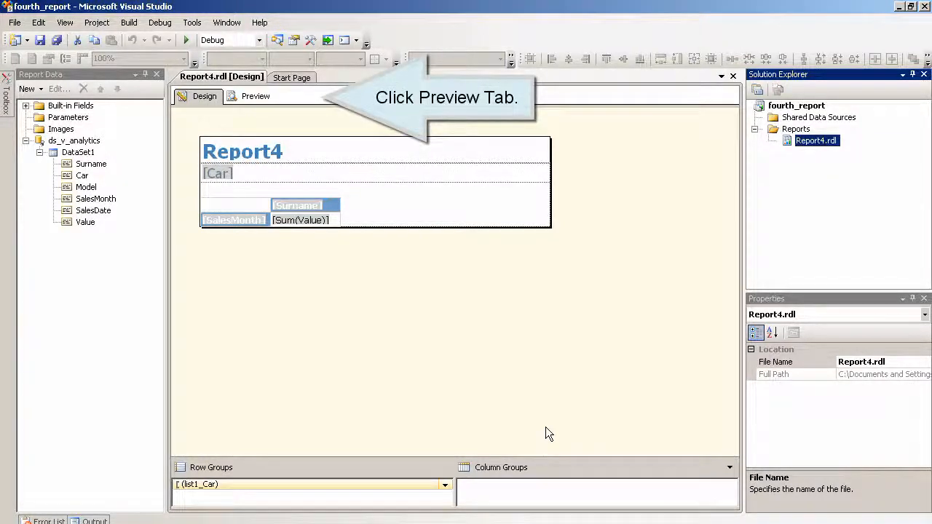
Step: Preview Report4 and page forward through the matrix of each car make
click(260, 101)
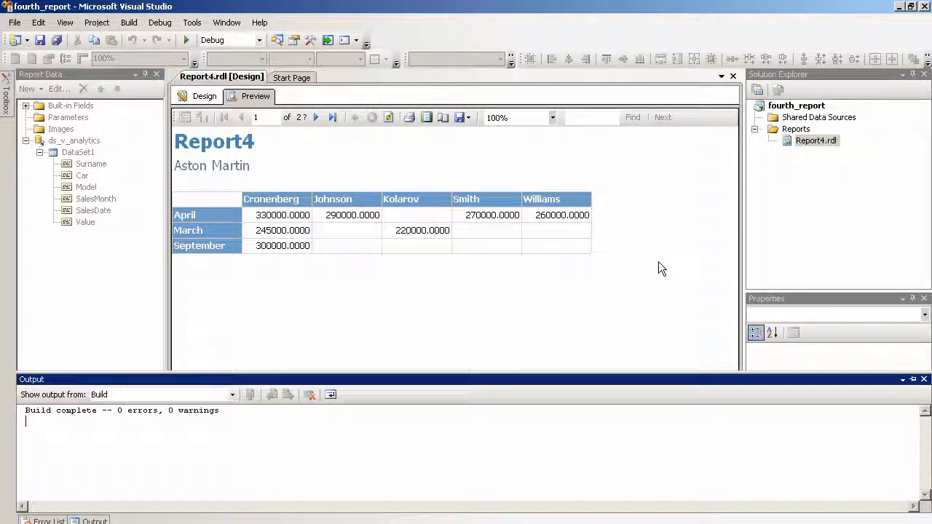
click(318, 120)
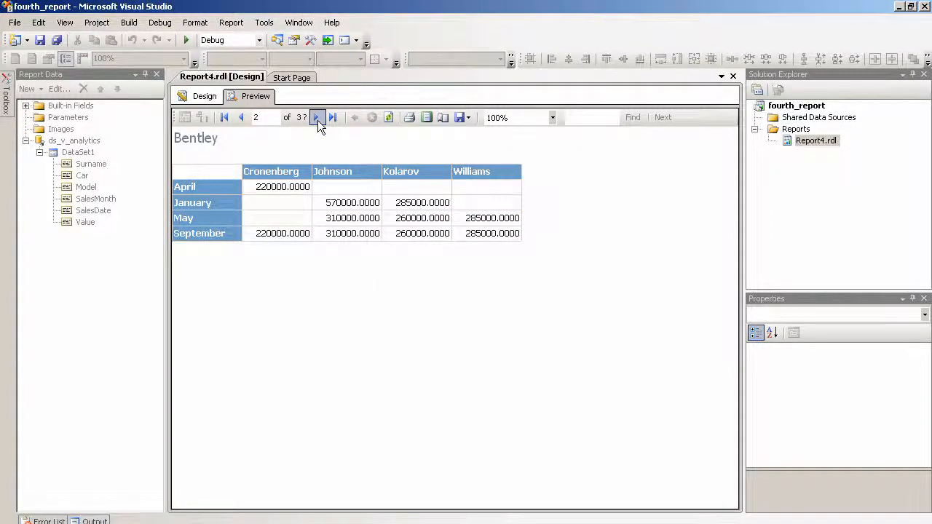
click(317, 120)
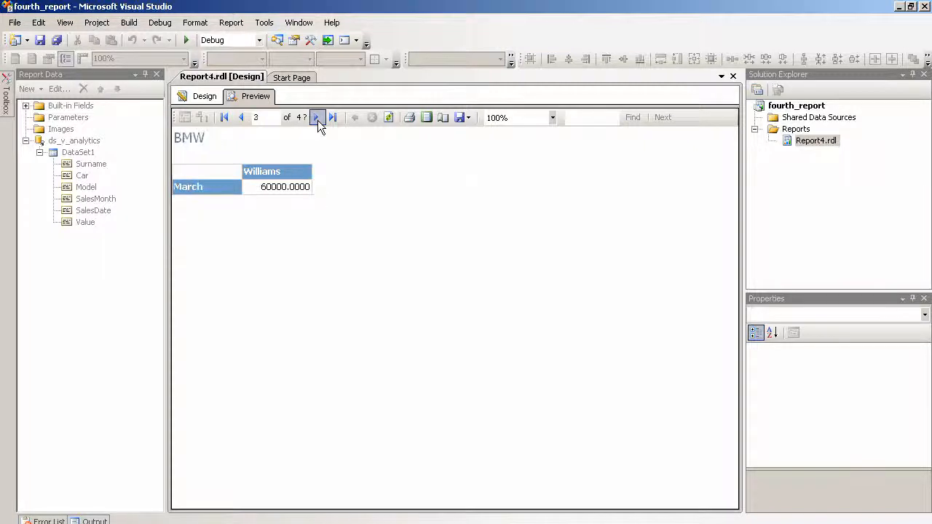
click(318, 121)
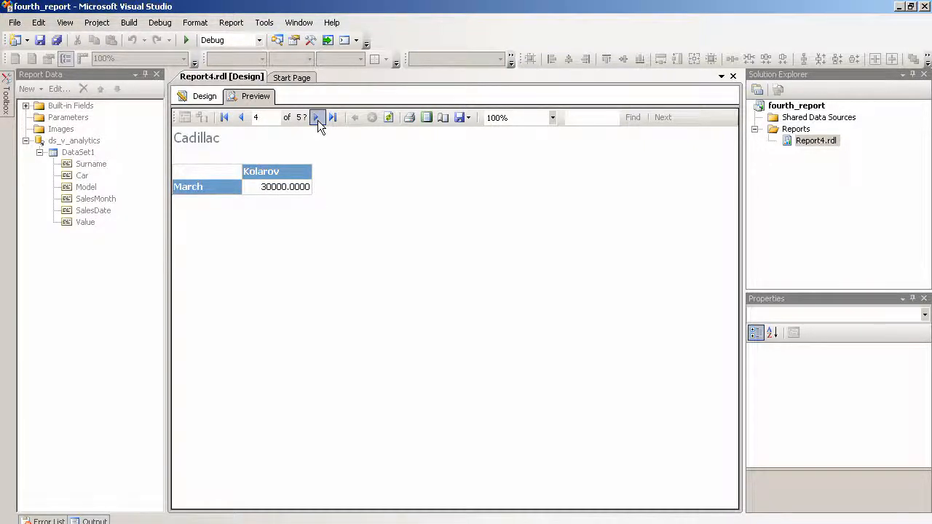
click(318, 120)
click(317, 120)
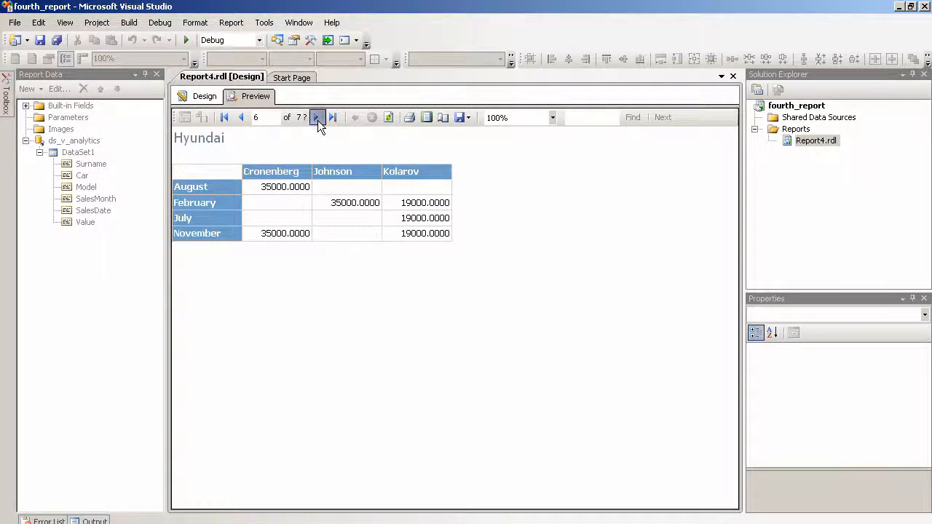
click(318, 120)
click(317, 120)
click(318, 120)
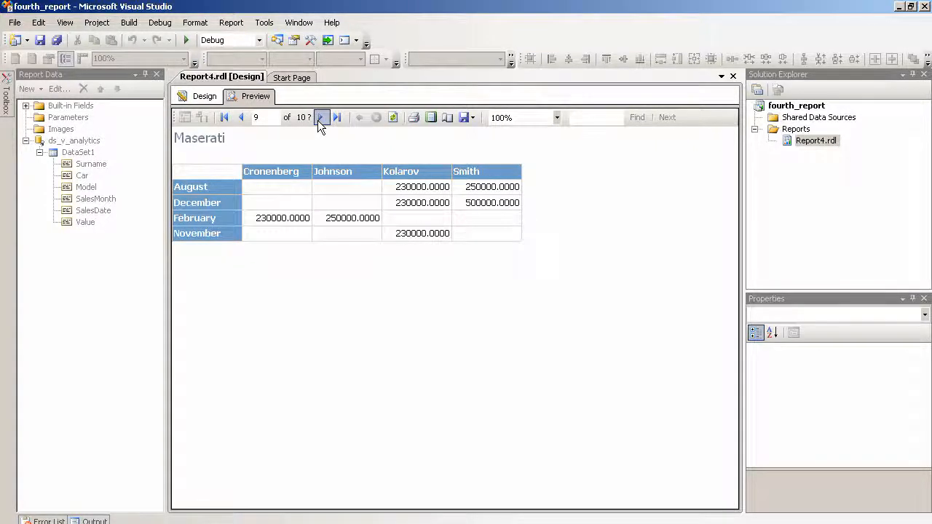
click(317, 120)
click(317, 120)
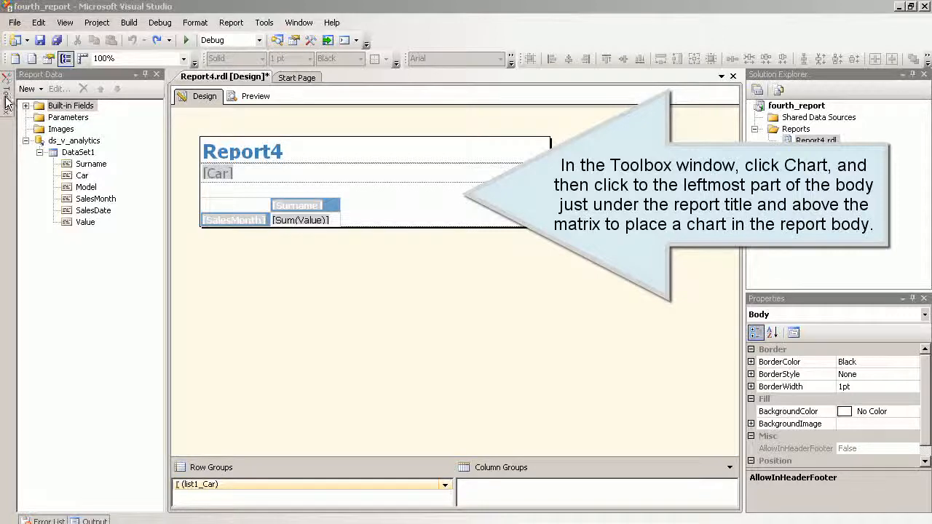
Step: Insert a plain Column chart into the report body, just below the Car field and above the matrix
mouse_move(6, 102)
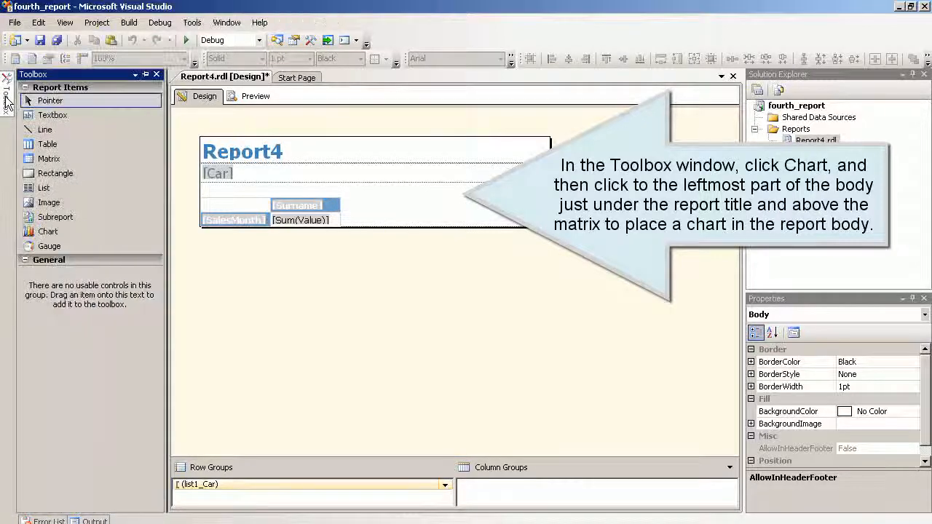
click(58, 231)
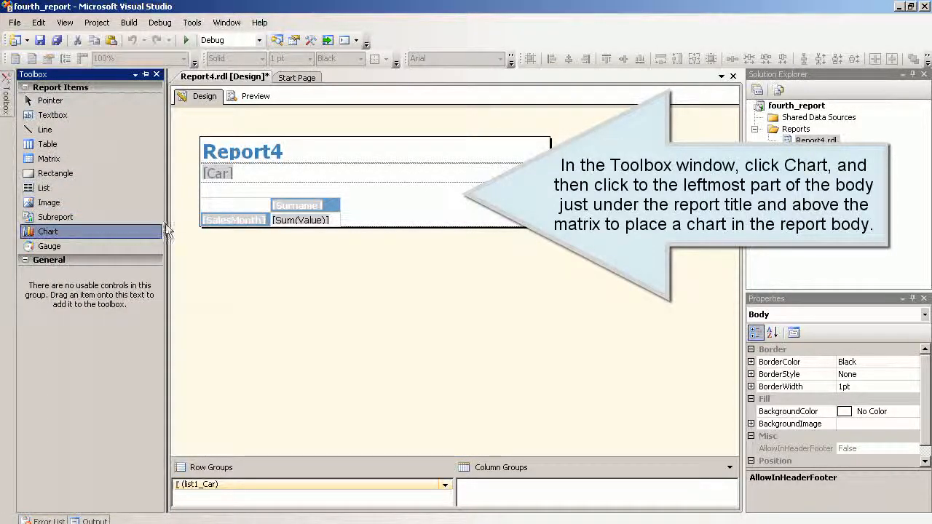
click(223, 188)
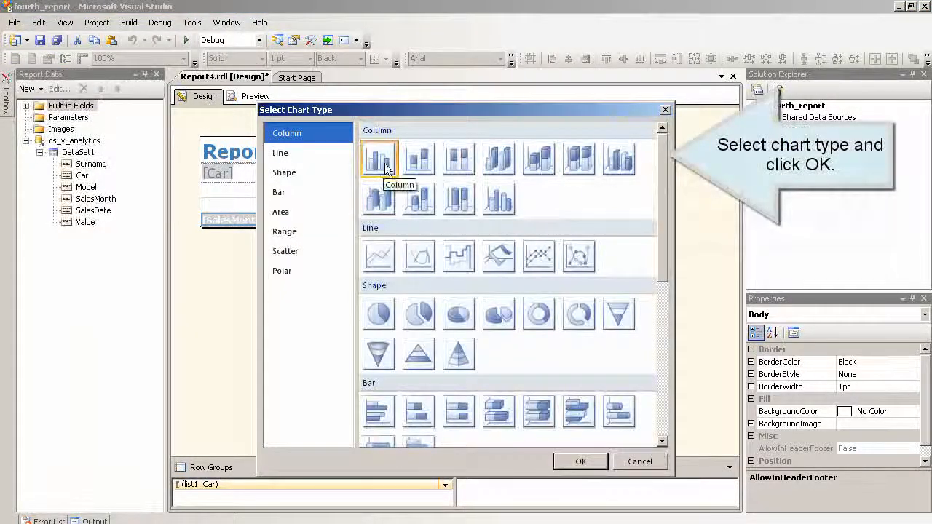
drag(658, 186, 638, 171)
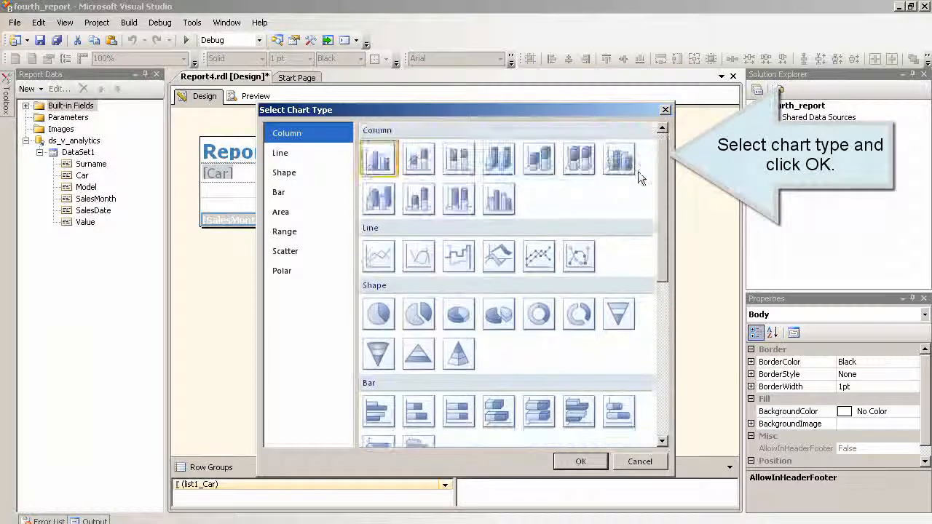
click(380, 158)
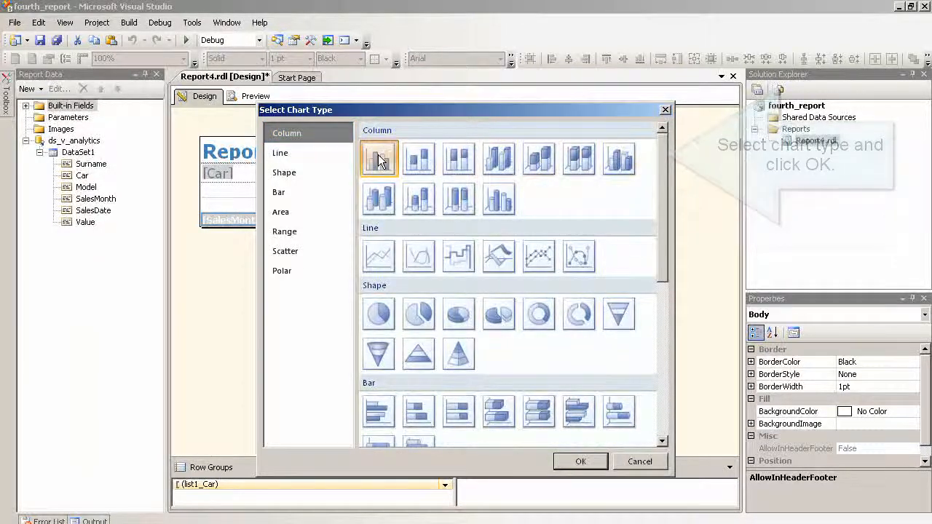
click(587, 460)
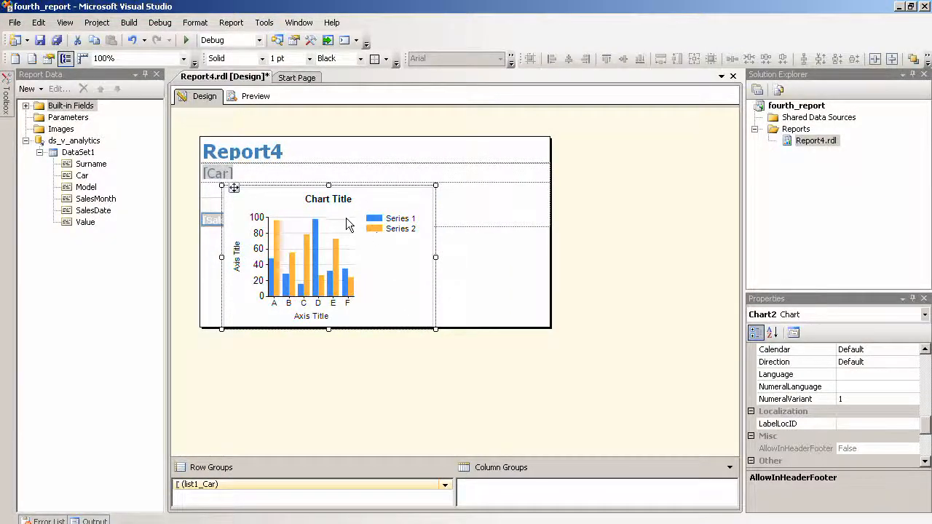
Step: Add Surname as the chart's category field and Value as its data field
click(284, 194)
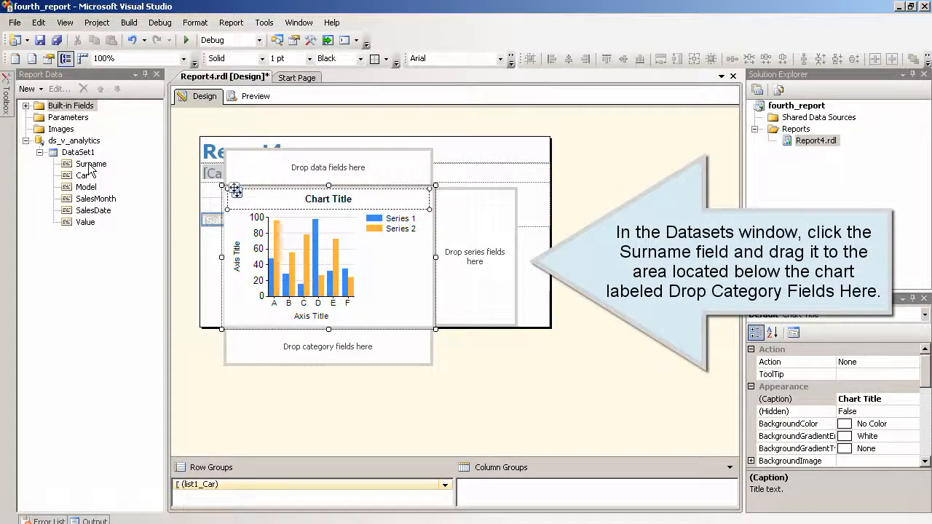
drag(90, 169, 278, 338)
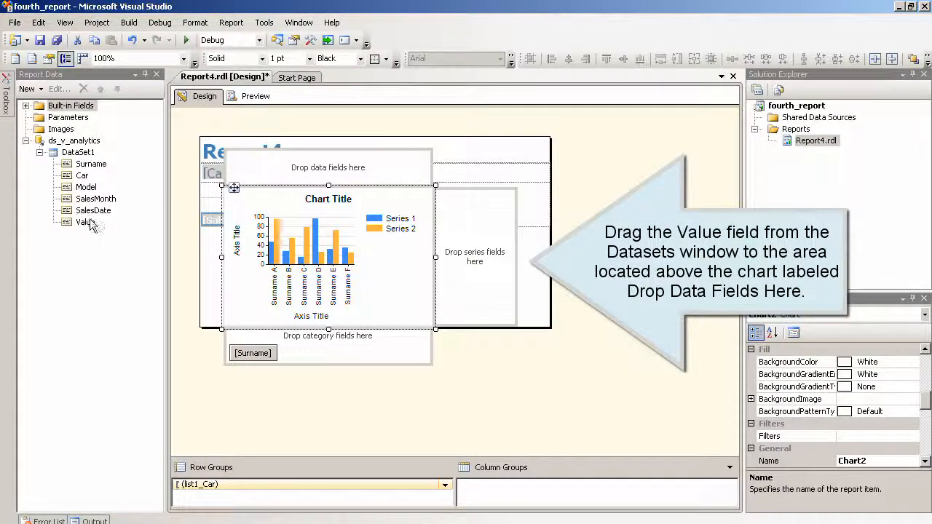
drag(85, 223, 297, 181)
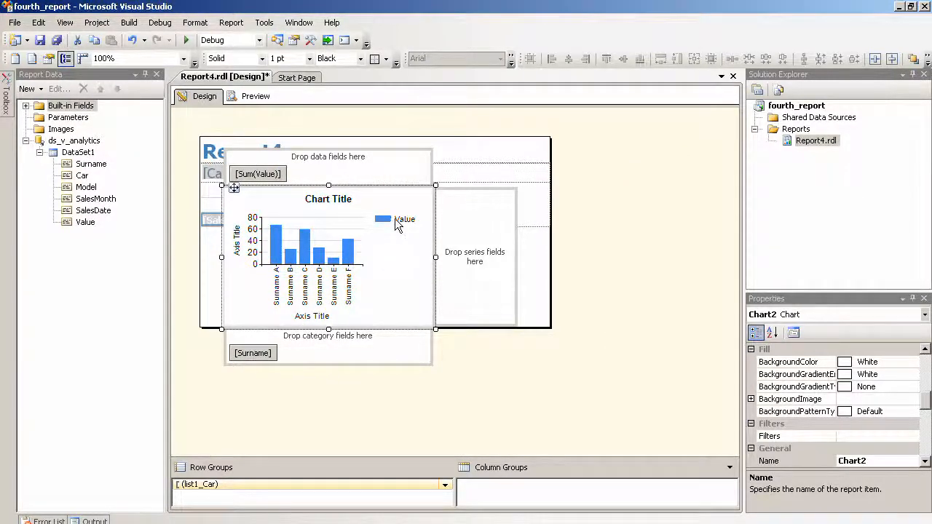
Step: Delete the chart's title from the column chart
click(334, 204)
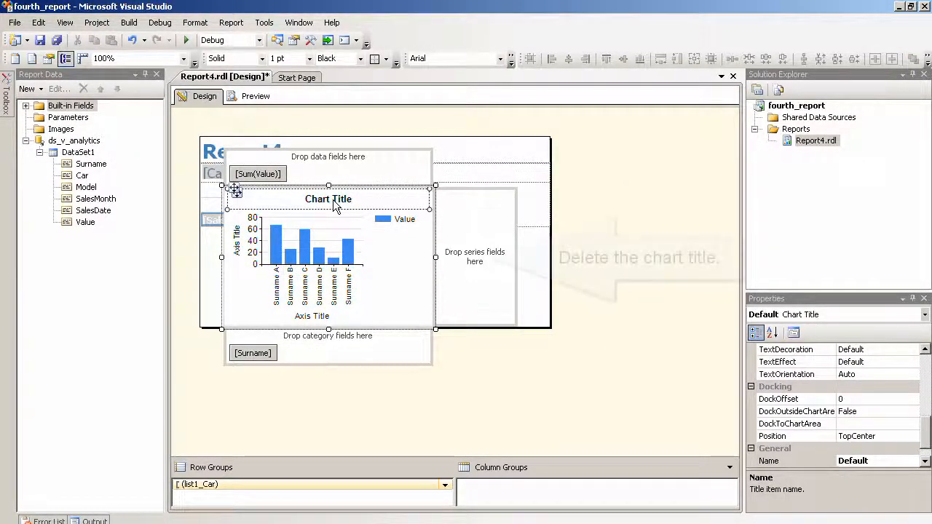
right_click(334, 203)
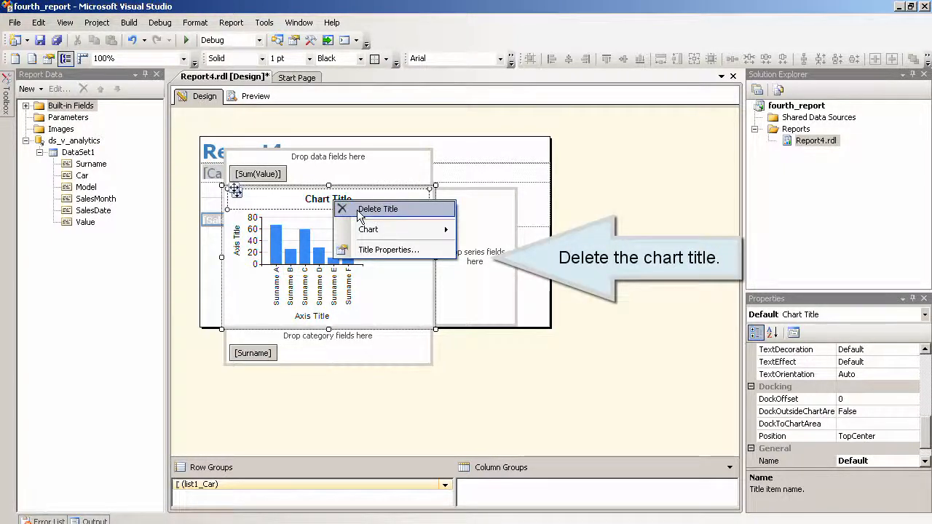
click(368, 209)
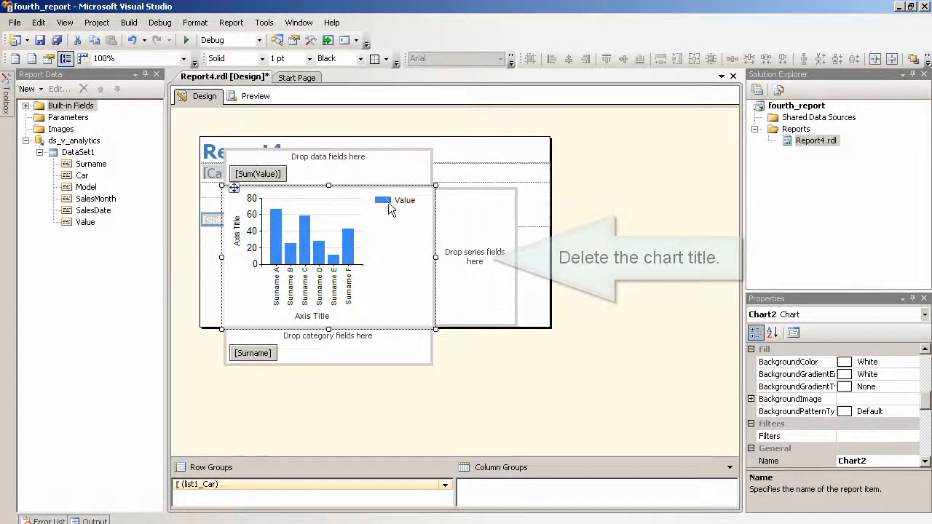
Step: Change the chart's horizontal axis title to Surname
click(309, 317)
click(309, 318)
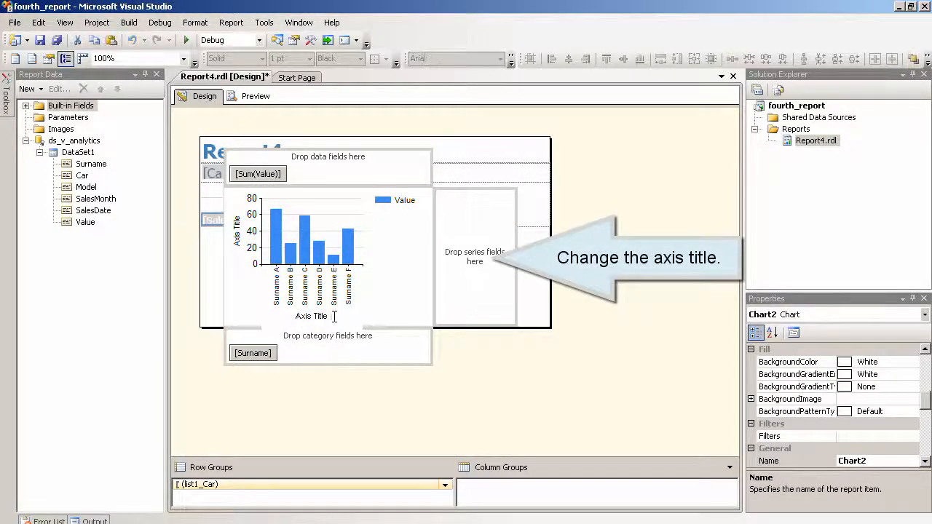
drag(329, 316, 286, 317)
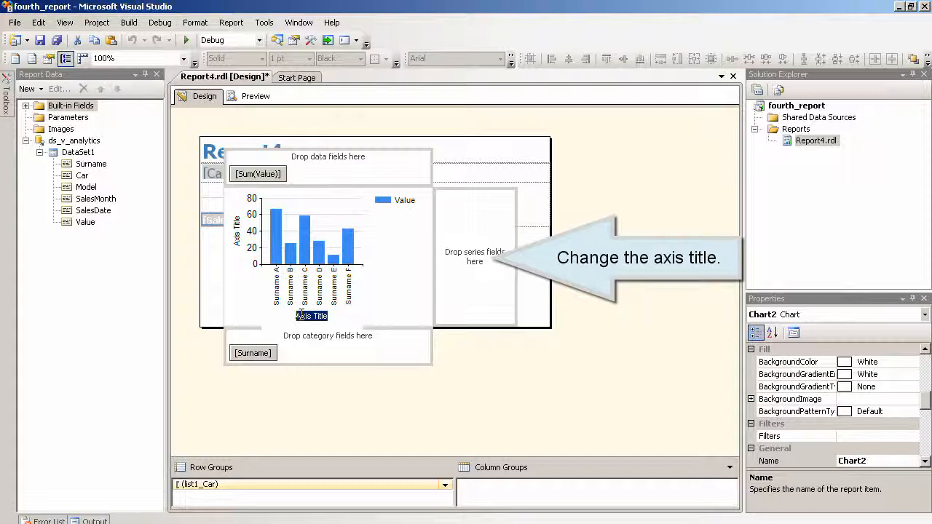
text(Surname)
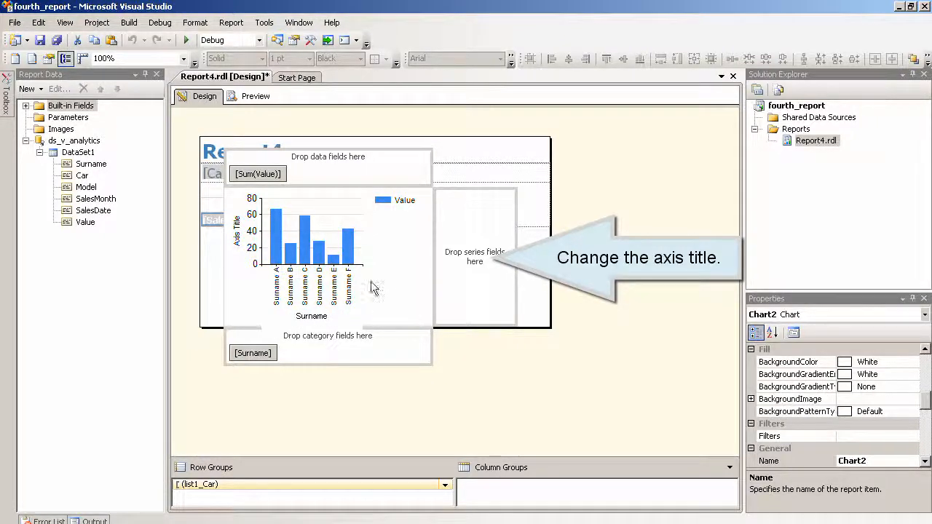
Step: Change the chart's vertical axis title to Sales
click(237, 248)
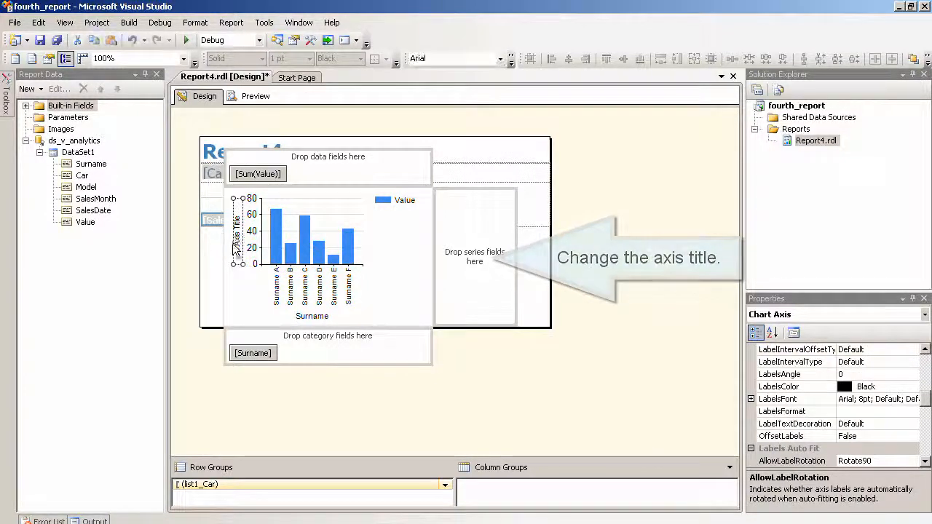
double_click(238, 247)
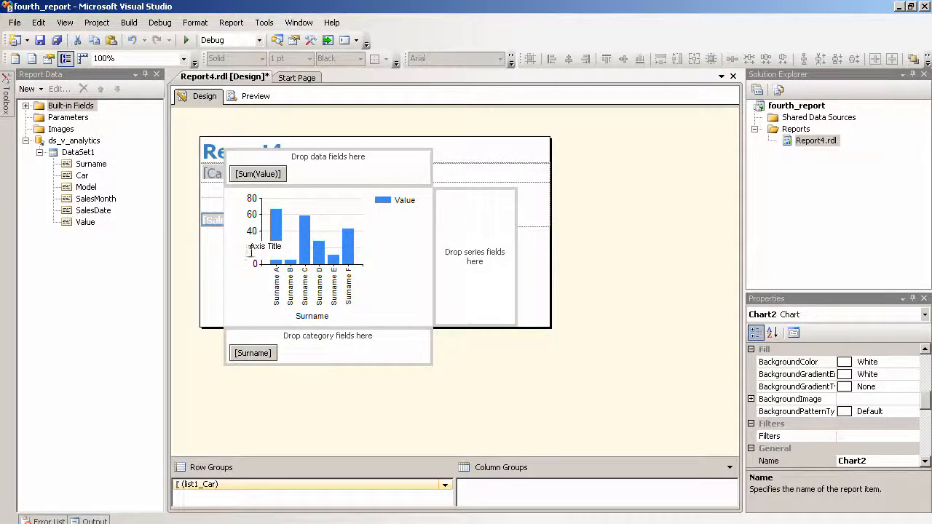
drag(289, 249, 249, 247)
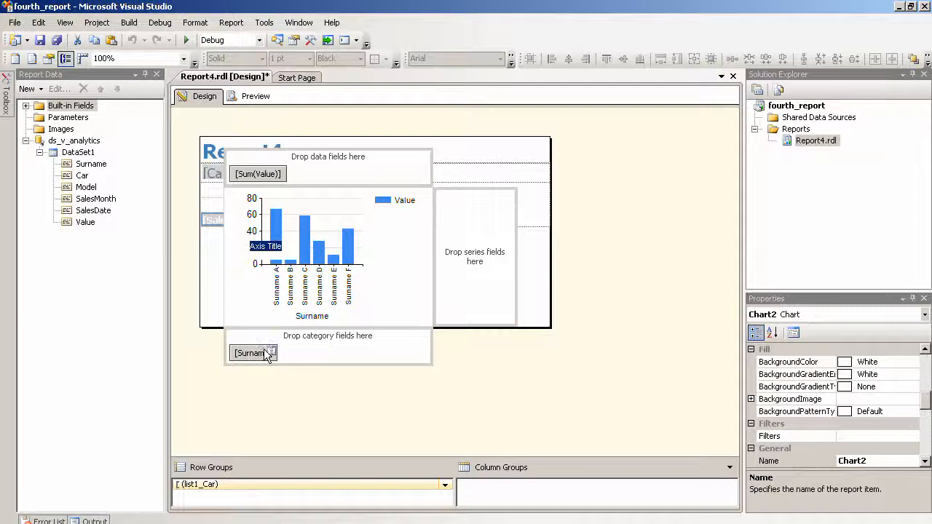
text(Sales)
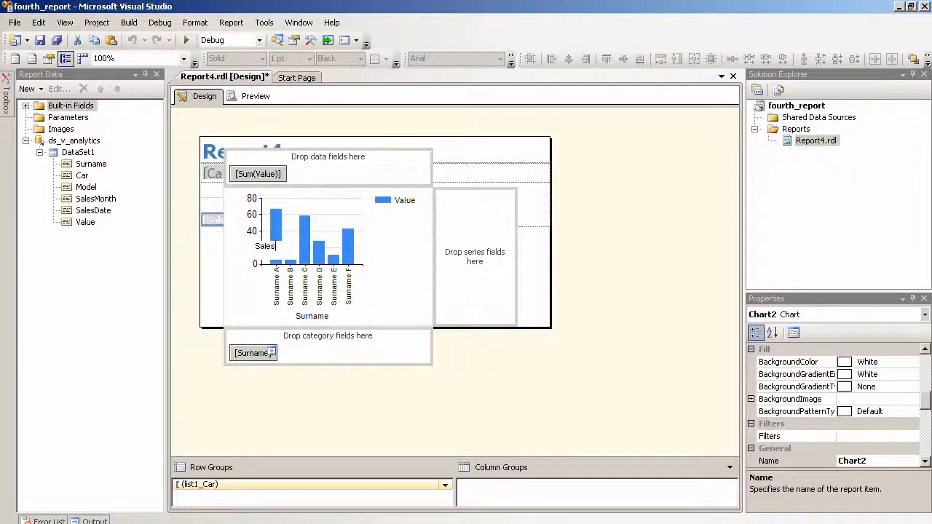
click(387, 295)
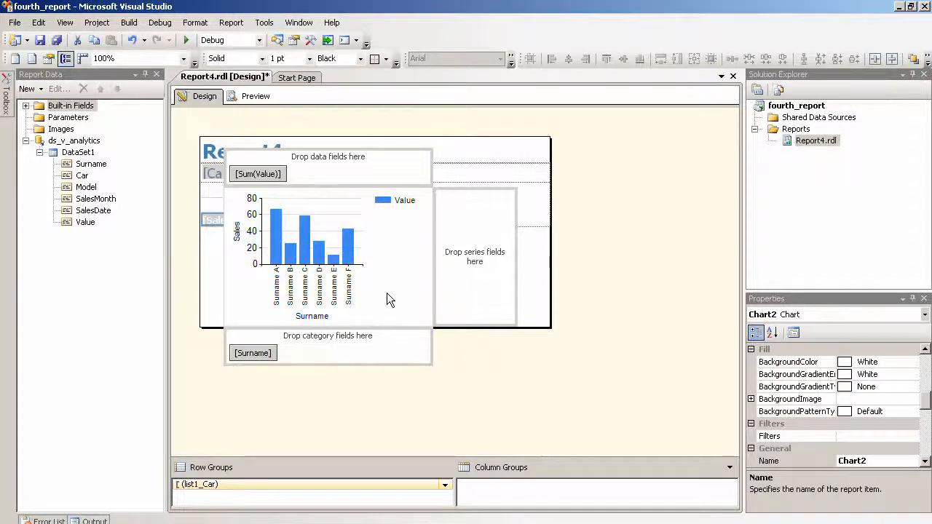
Step: Shift the whole chart slightly to the right within the report body and preview Report4
click(387, 292)
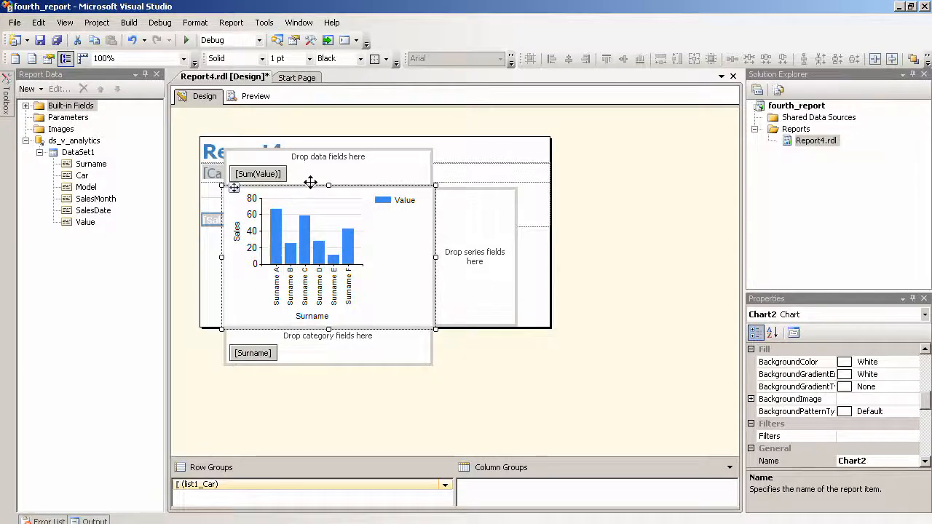
mouse_move(234, 187)
mouse_down()
mouse_move(256, 191)
mouse_move(250, 187)
mouse_up()
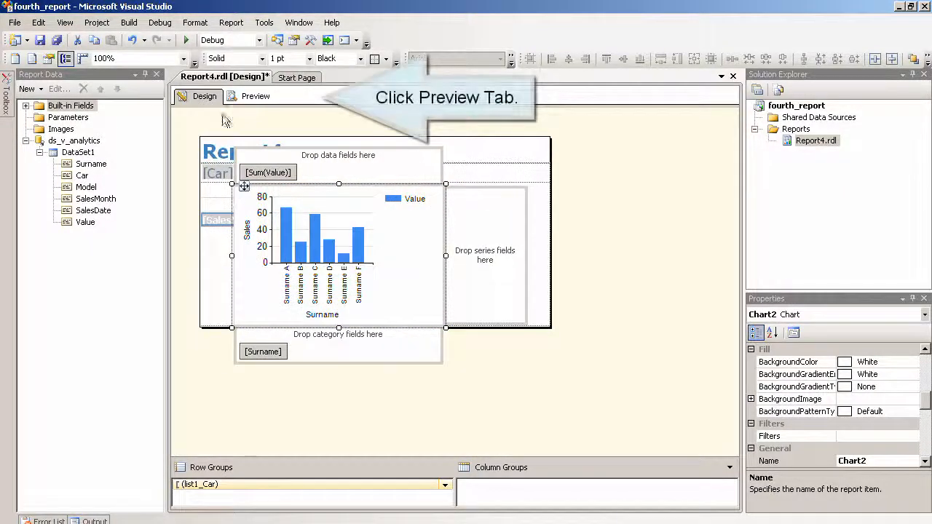
click(249, 97)
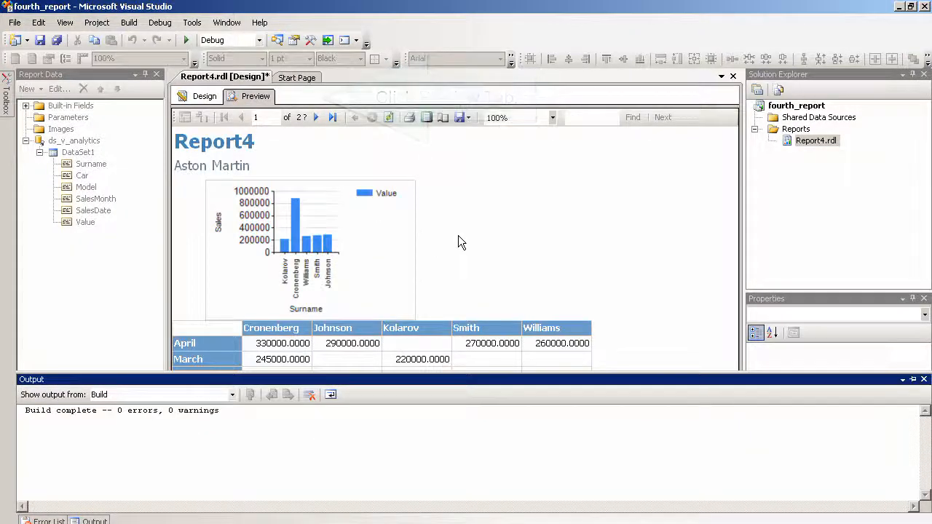
Step: Return to the report design, widen the chart to the right edge of the report body, and preview the report again
click(198, 97)
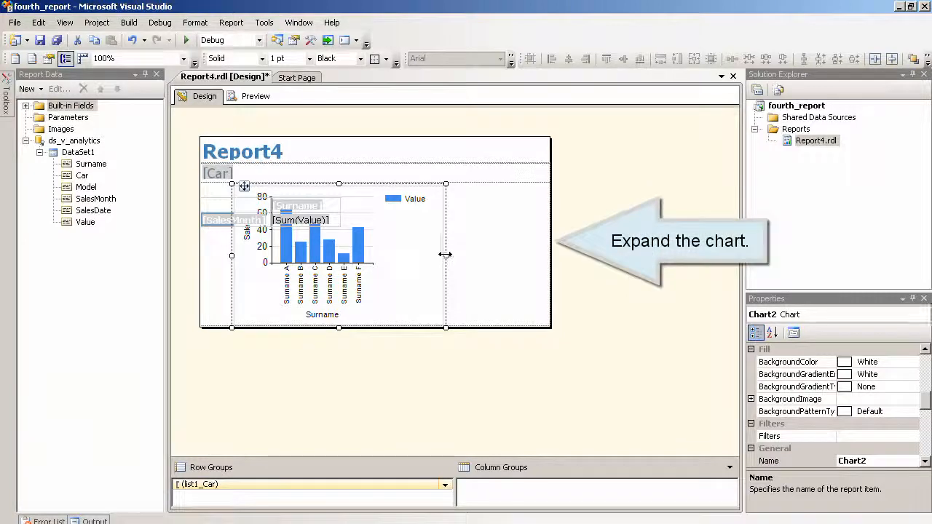
drag(446, 255, 551, 252)
click(246, 97)
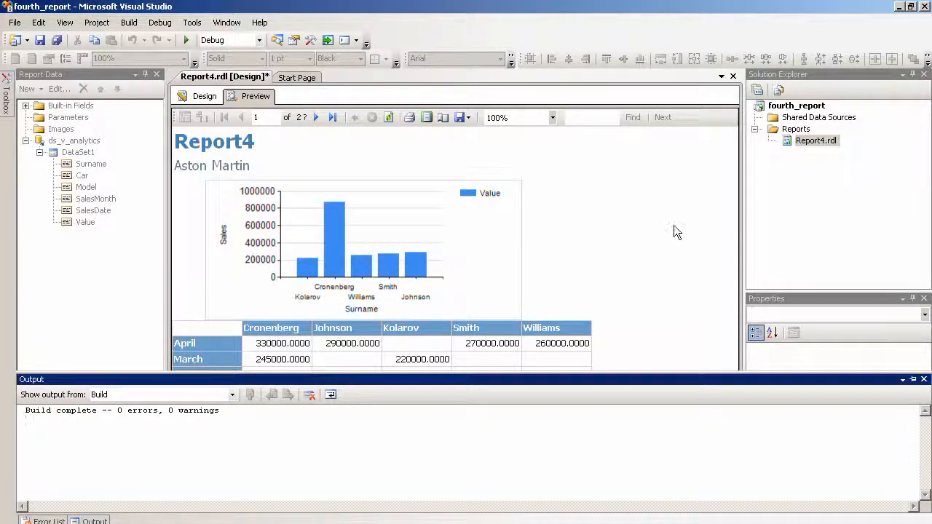
Step: Page forward through the previewed report to its last page, examining the widened sales chart of each car make
click(317, 118)
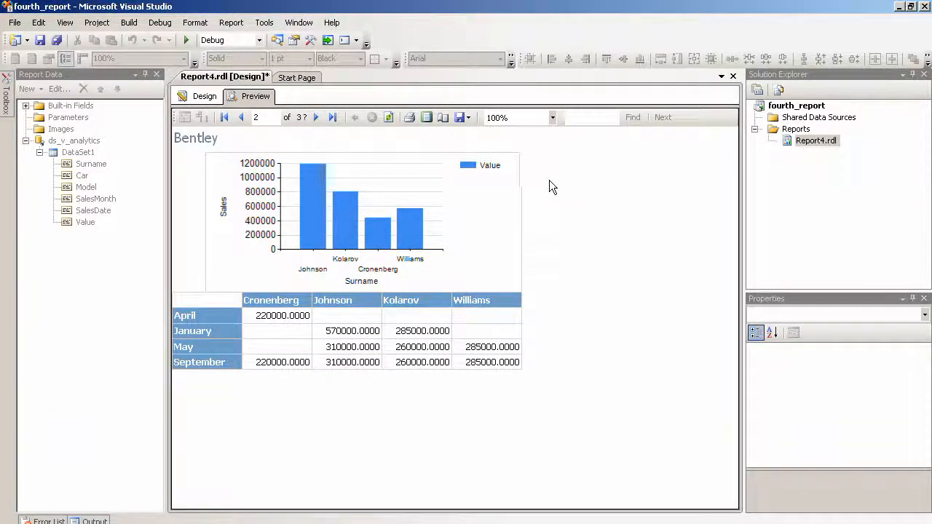
click(316, 118)
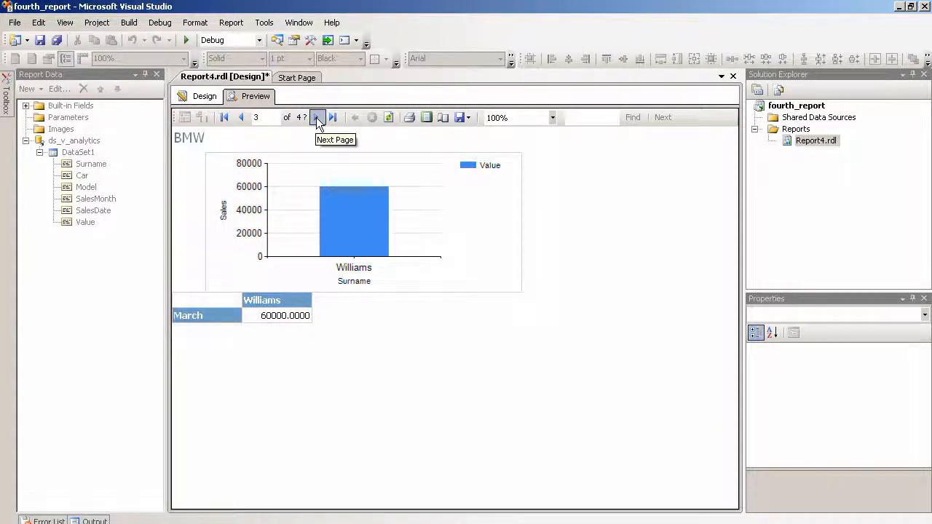
click(317, 117)
click(317, 118)
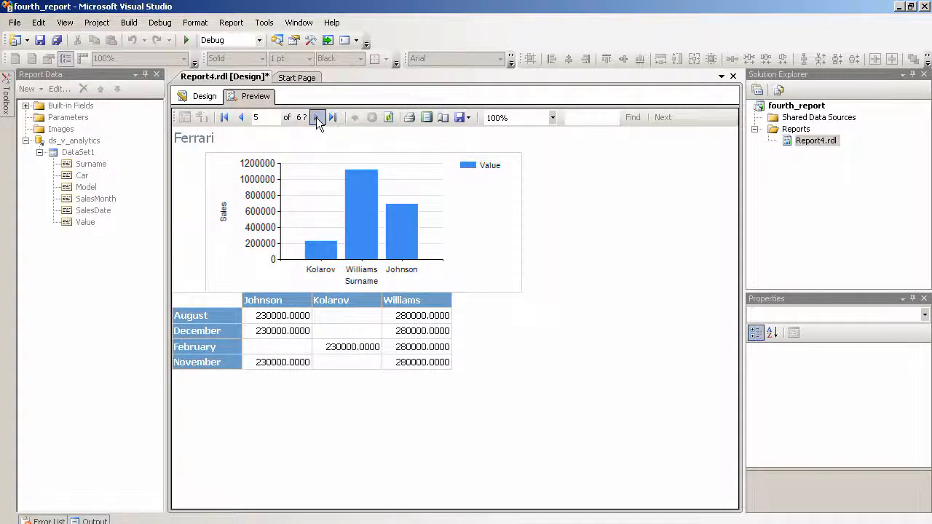
click(317, 117)
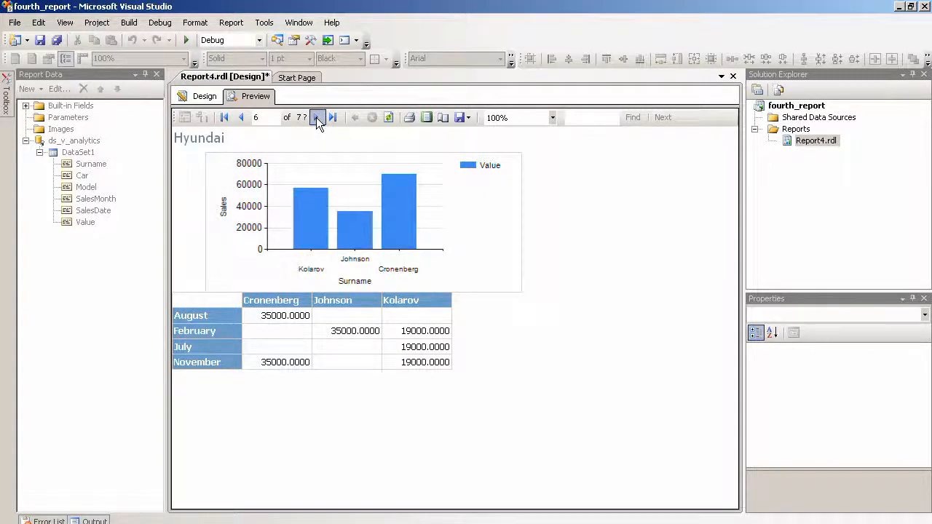
click(317, 117)
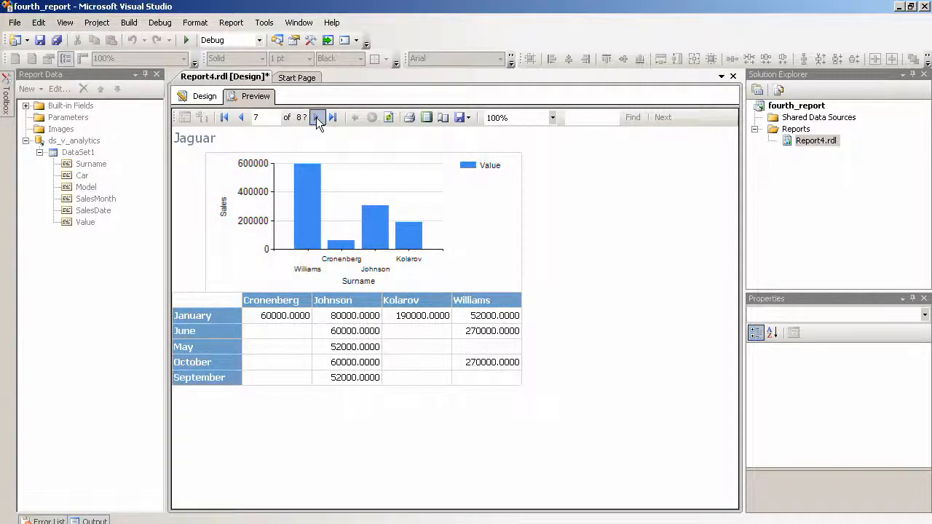
click(316, 117)
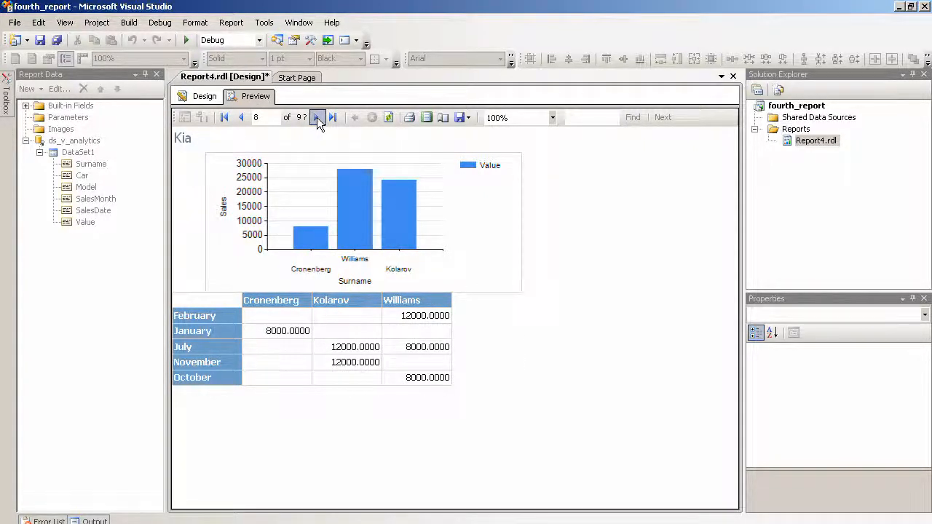
click(316, 117)
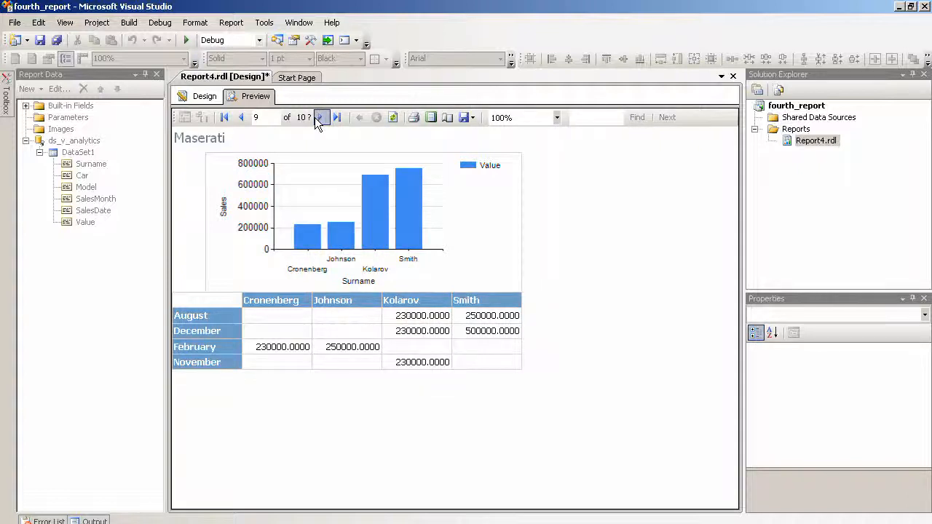
click(317, 120)
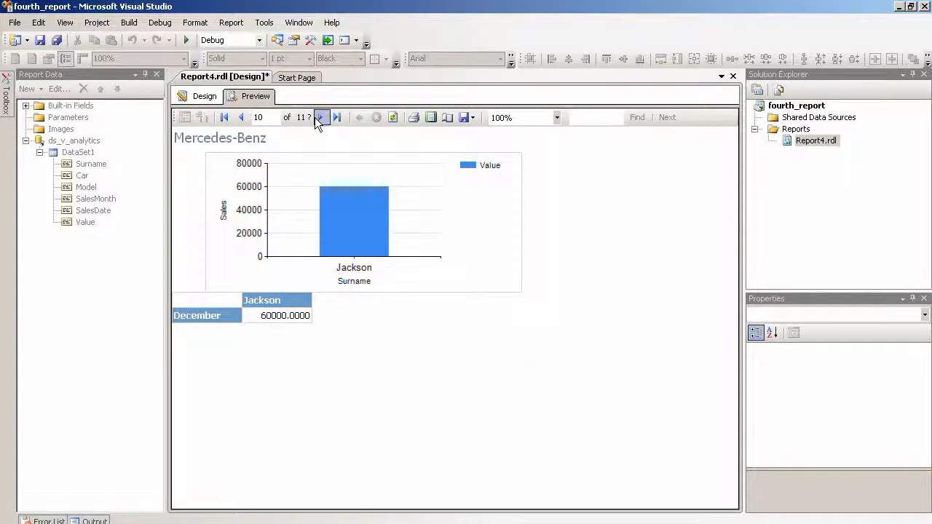
click(318, 120)
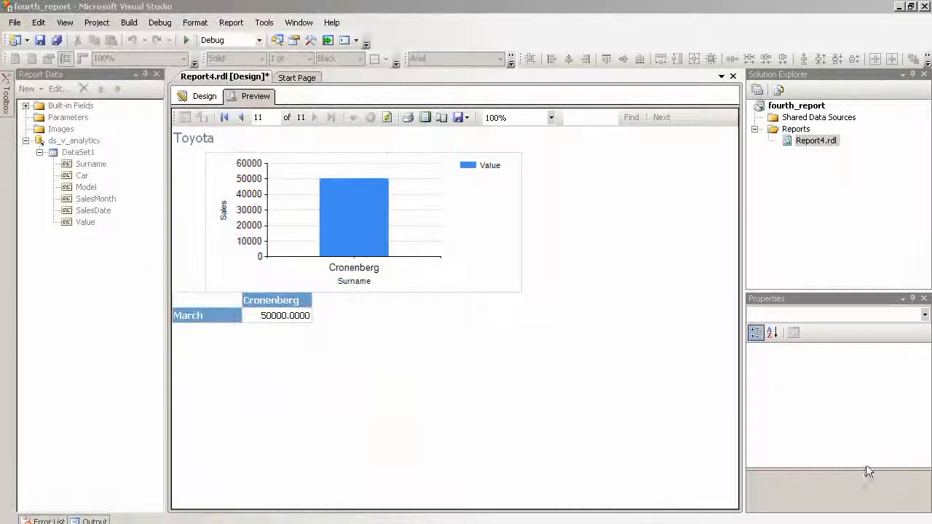
Step: Return to the report design and add SalesMonth as the chart's series field
click(201, 99)
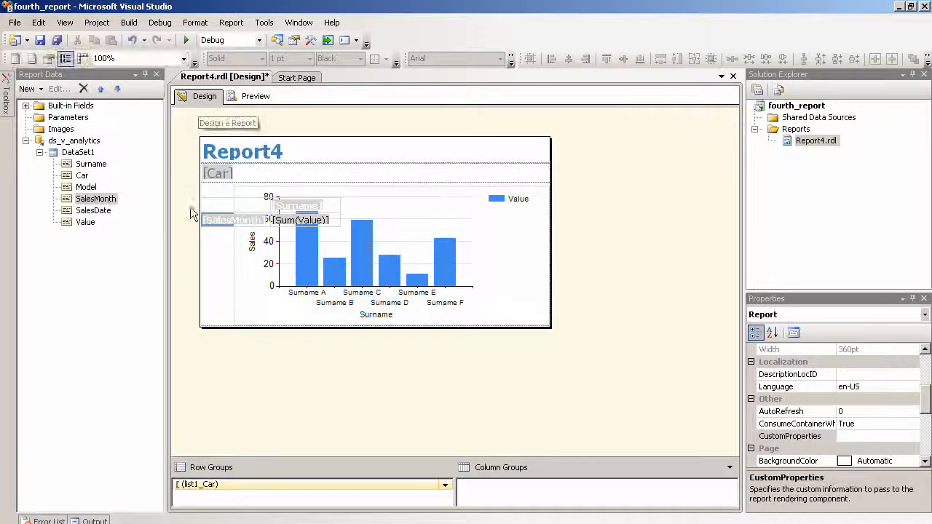
click(489, 230)
click(463, 232)
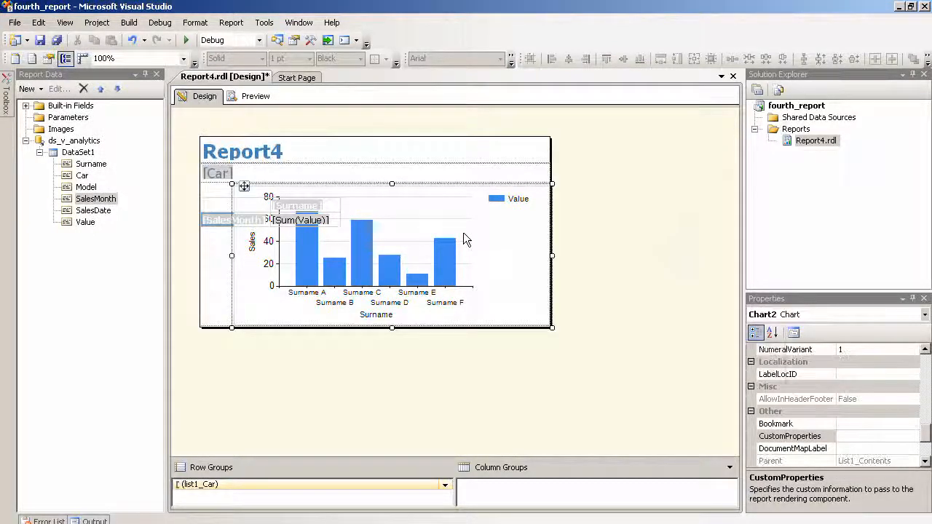
click(373, 192)
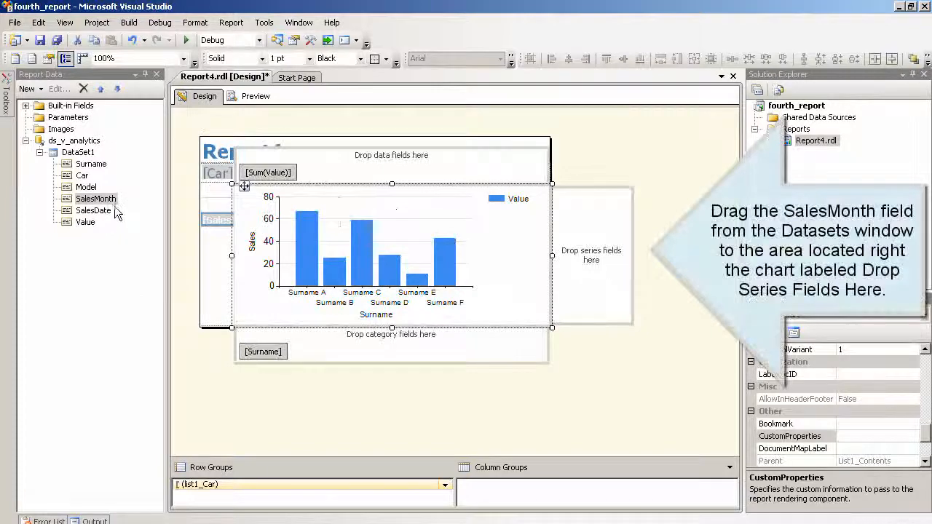
drag(100, 203, 577, 239)
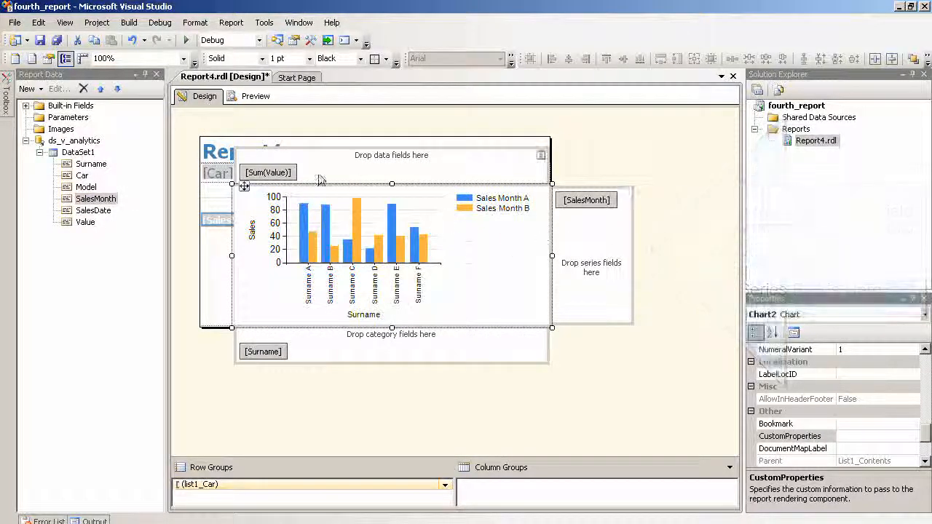
Step: Preview Report4 and page forward through the car makes to examine the chart columns split by sales month
click(245, 99)
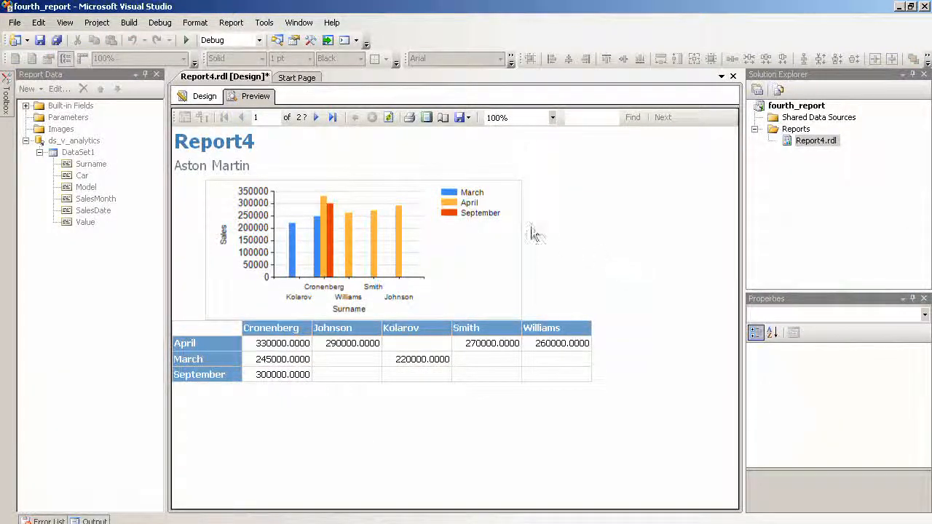
click(317, 119)
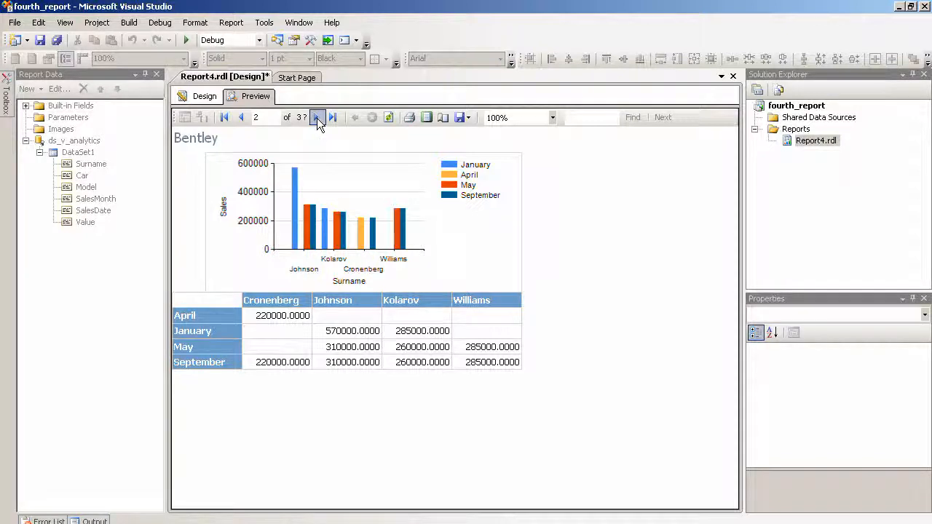
click(317, 119)
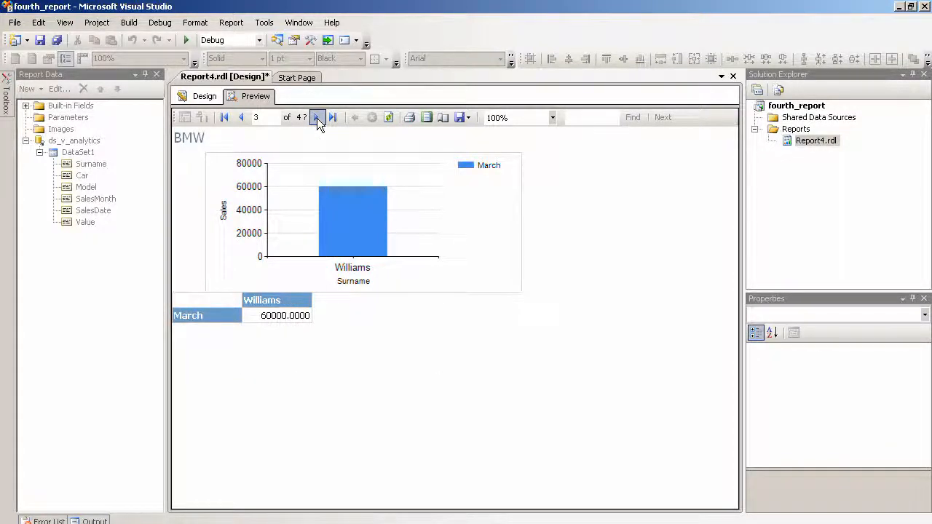
click(317, 119)
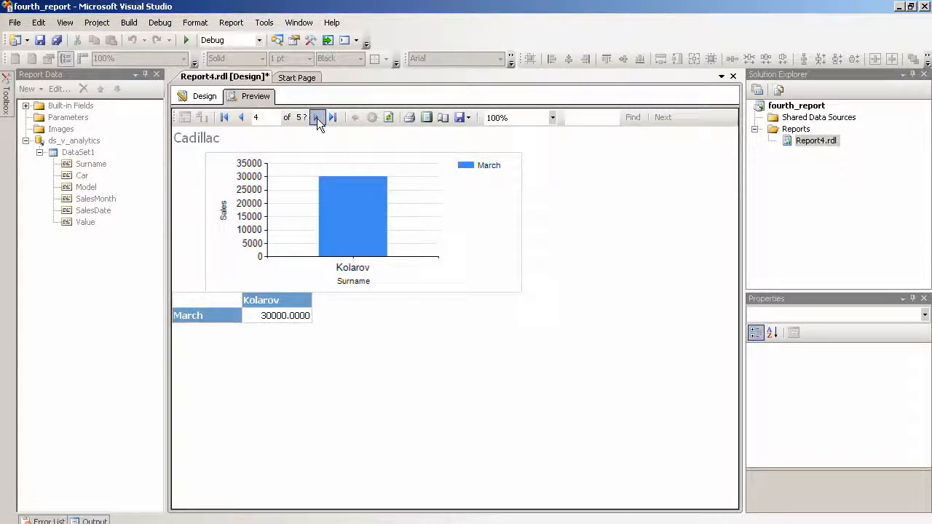
click(317, 118)
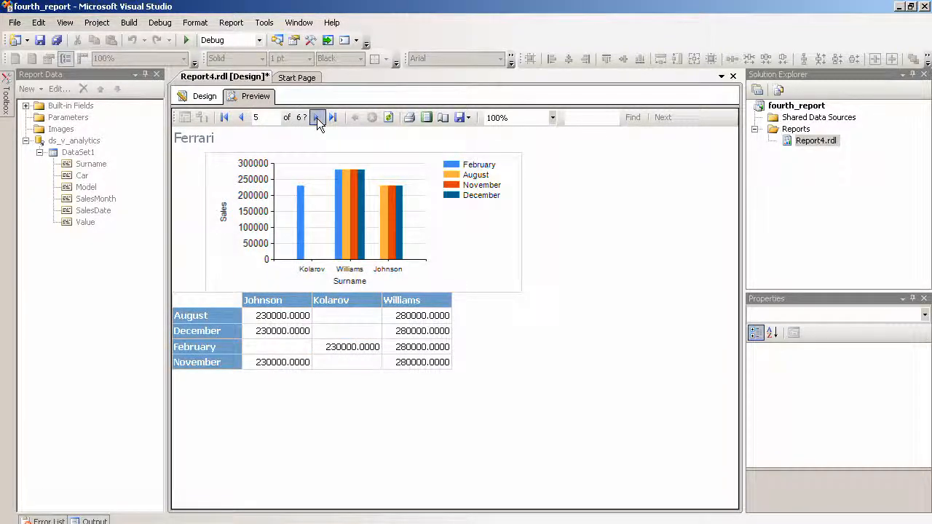
click(317, 119)
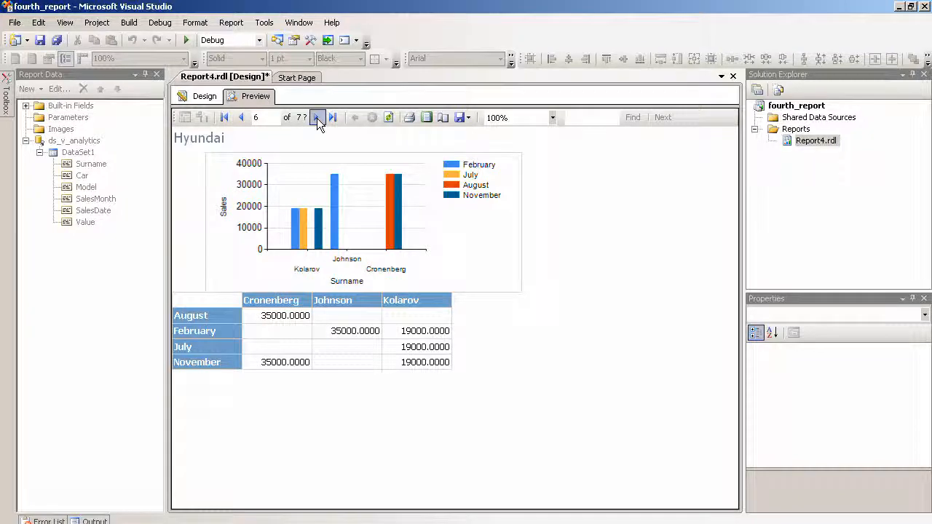
click(317, 118)
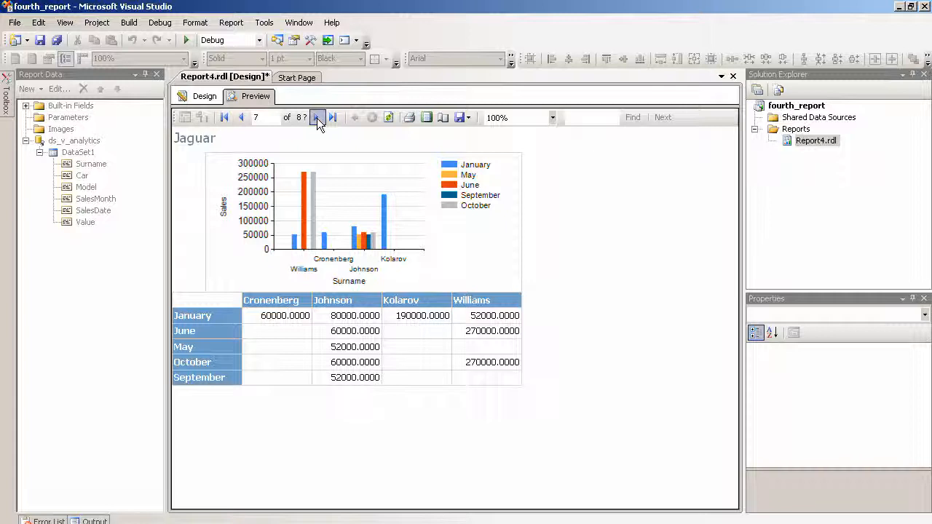
click(317, 119)
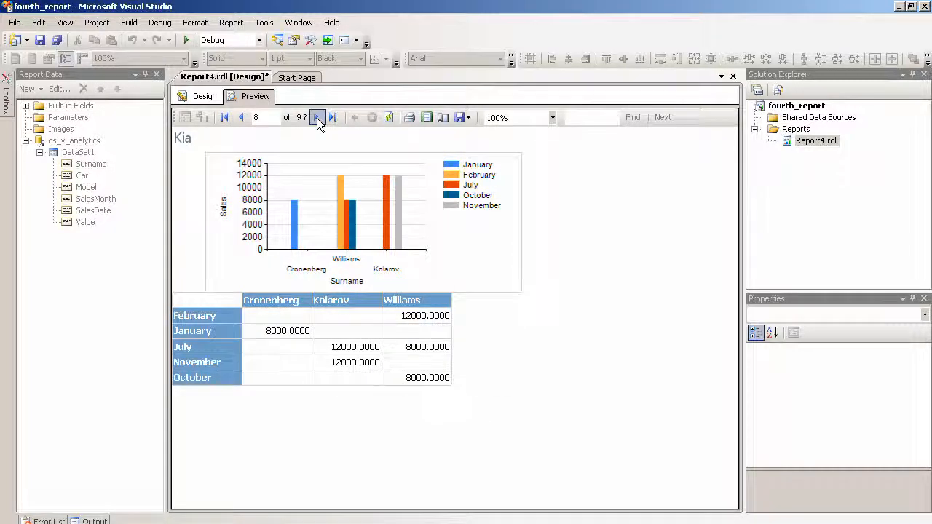
click(317, 118)
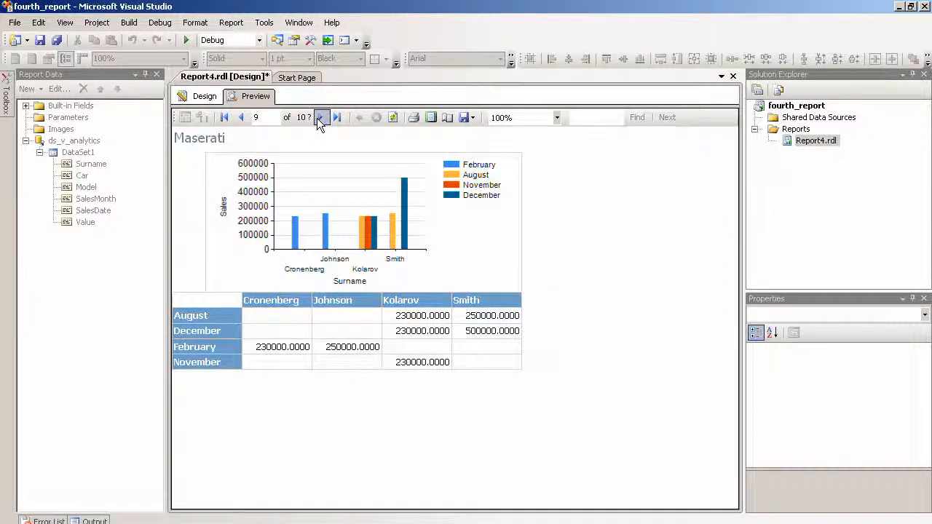